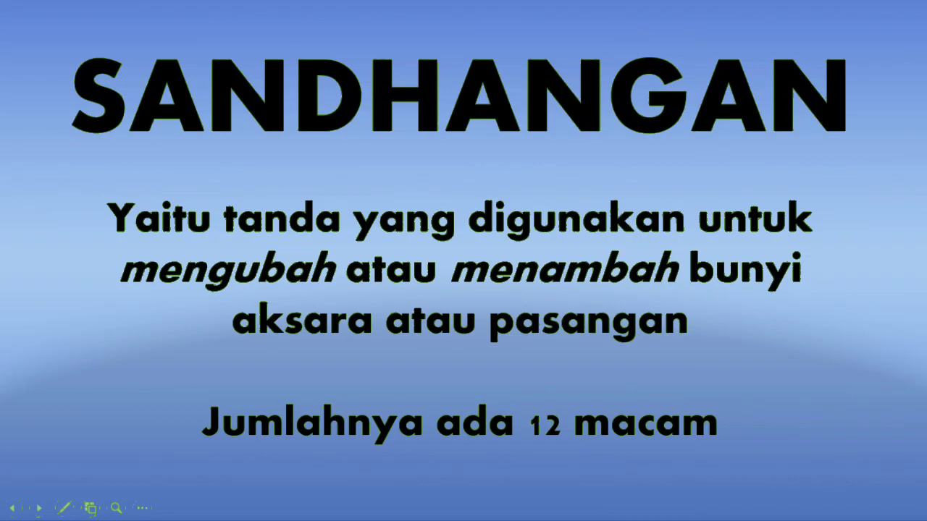
Advance the PowerPoint slideshow one slide toward 1. Sandhangan Swara.
{"action": "key", "text": "Right"}
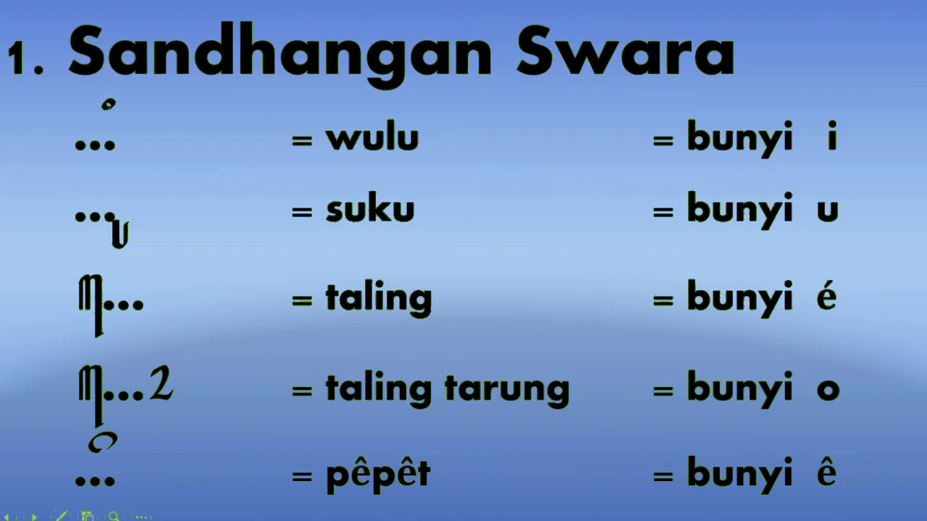
Advance to the 2. Sandhangan Wyanjana slide covering cakra, cakra kêrêt and péngkal.
{"action": "key", "text": "Right"}
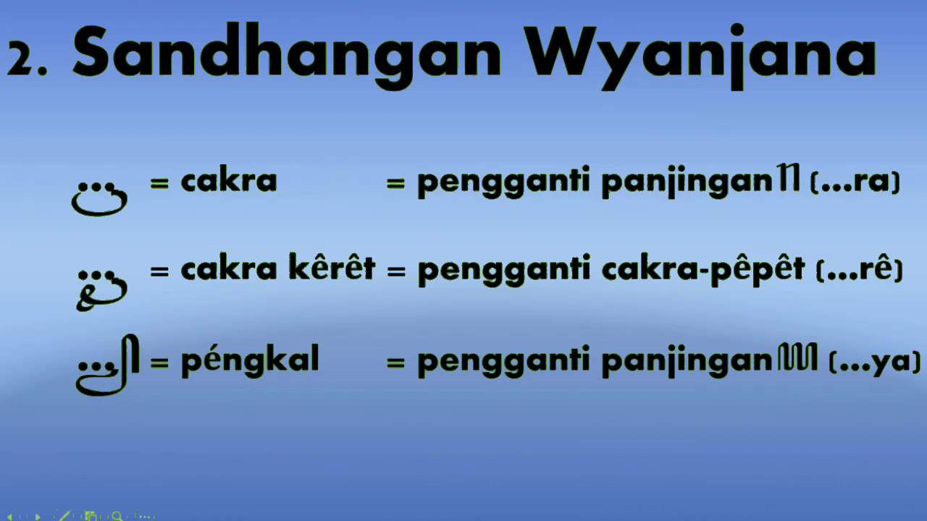
Advance the slideshow to the Sandhangan Panyigêg slide.
{"action": "key", "text": "Right"}
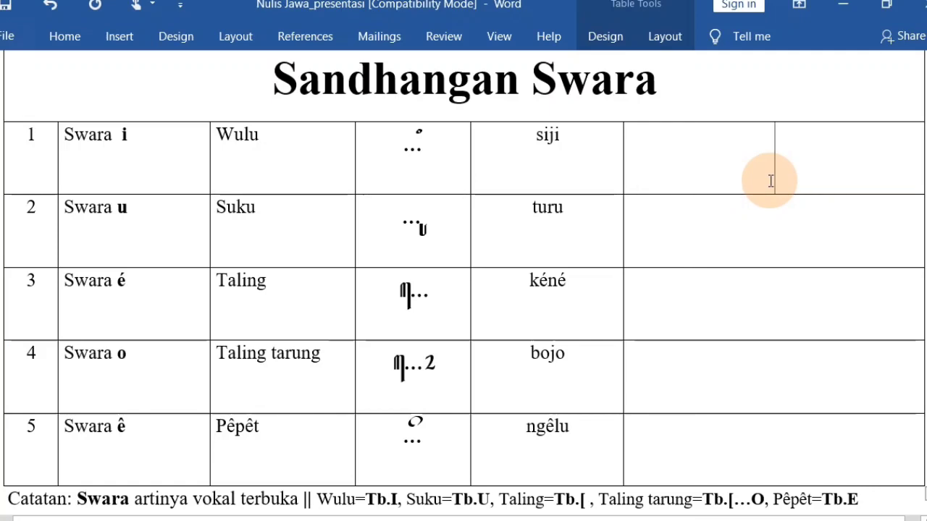
Type siji in Javanese script into the Swara i (Wulu) row's last cell.
{"action": "type", "text": "s"}
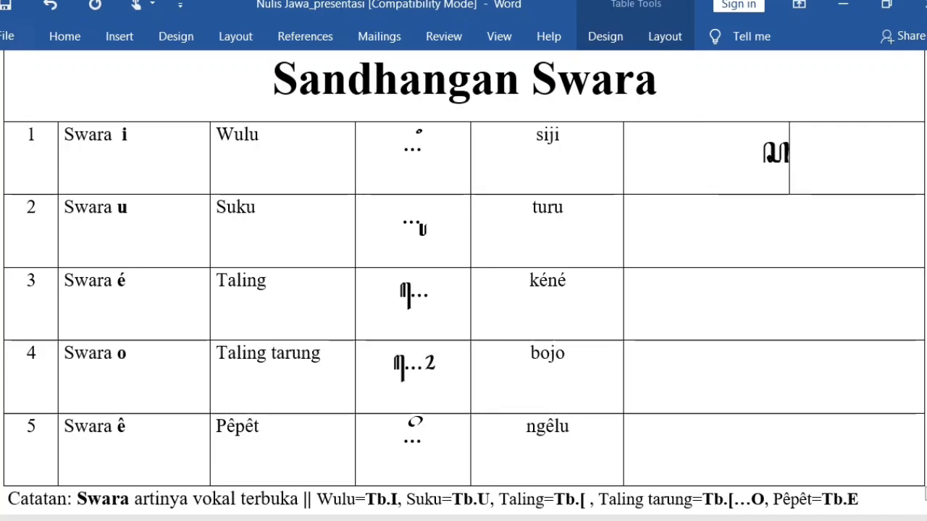
{"action": "type", "text": "i"}
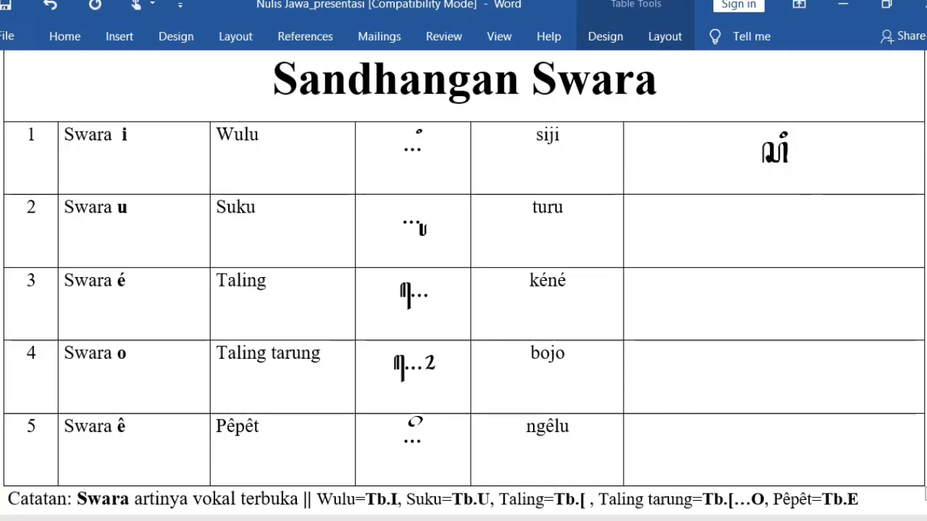
{"action": "type", "text": "j"}
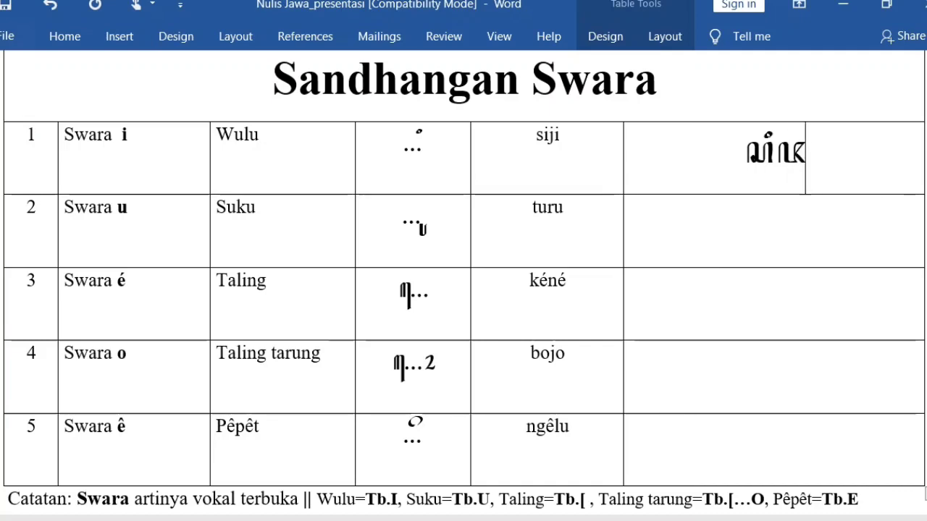
{"action": "type", "text": "i"}
{"action": "left_click", "coordinate": [755, 185]}
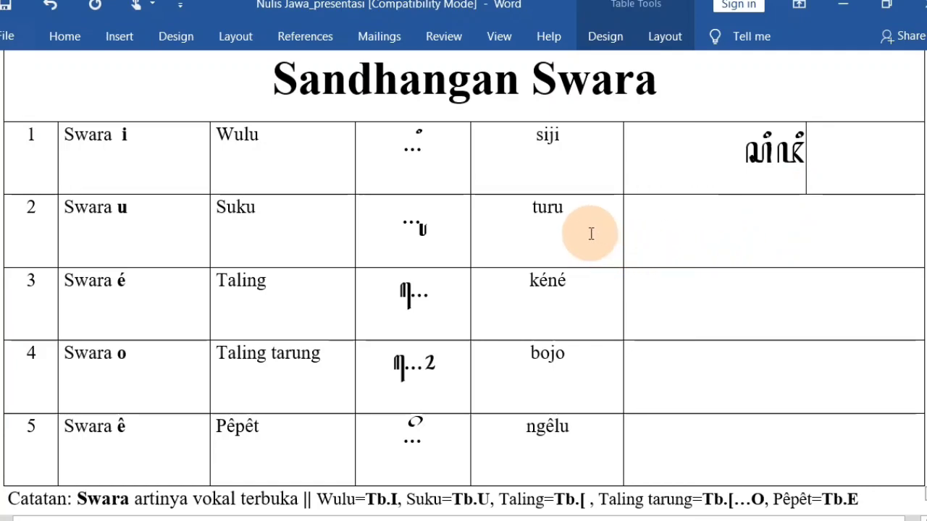
Write turu in Javanese script, with two suku marks, in the Swara u row's example cell.
{"action": "left_click", "coordinate": [764, 223]}
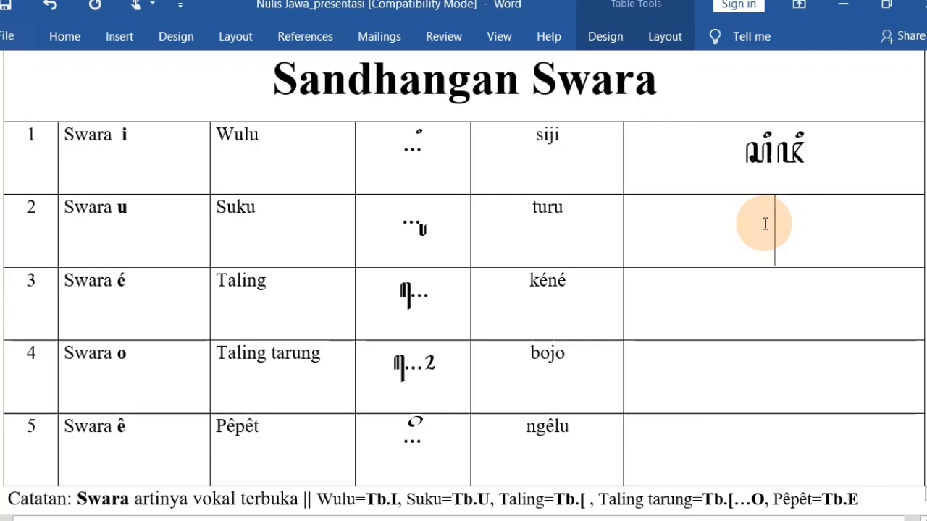
{"action": "type", "text": "turu"}
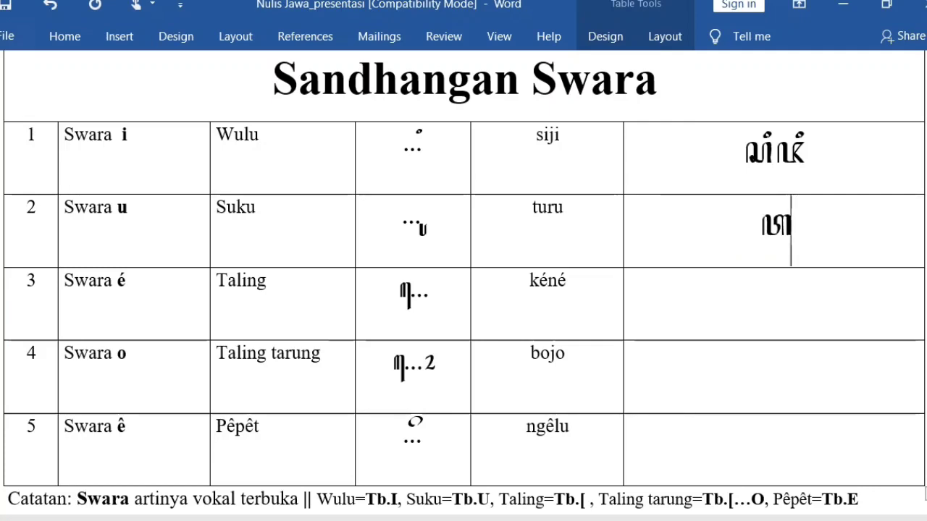
{"action": "left_click", "coordinate": [763, 225]}
{"action": "type", "text": "u"}
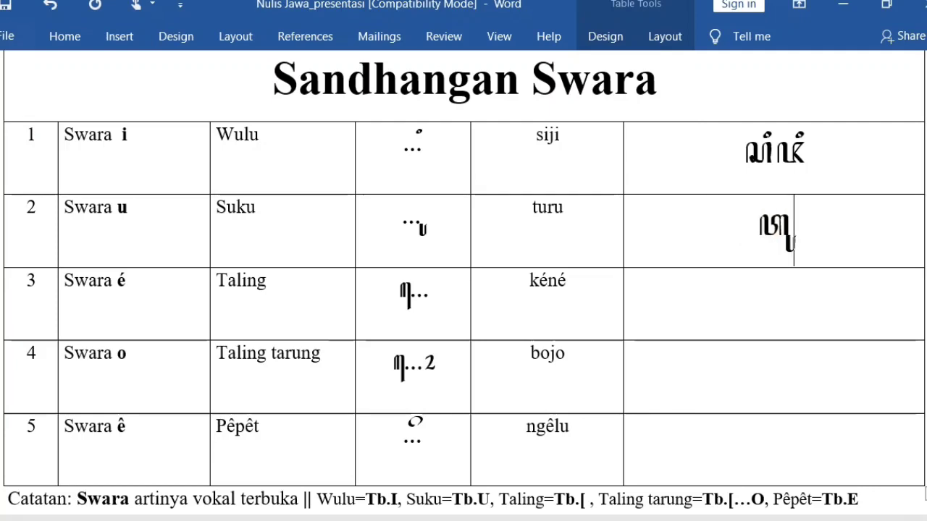
{"action": "left_click", "coordinate": [771, 225]}
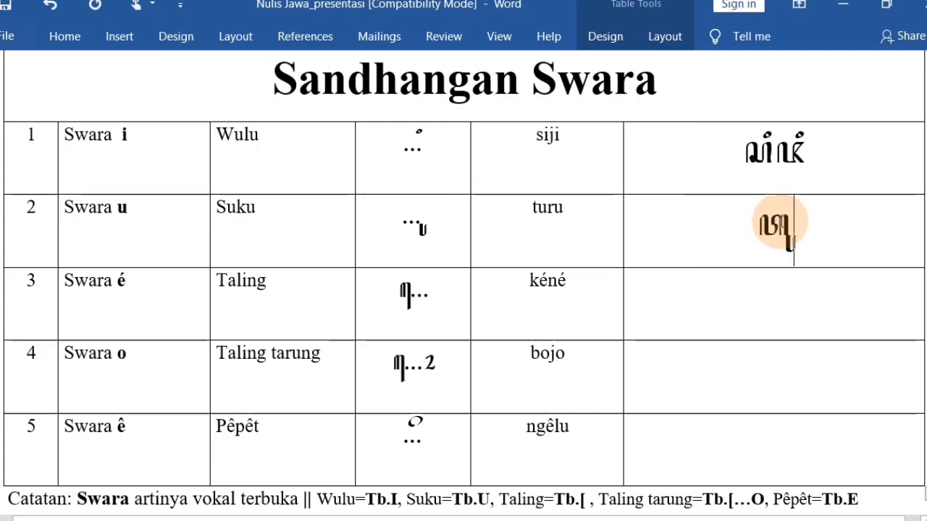
{"action": "type", "text": "r"}
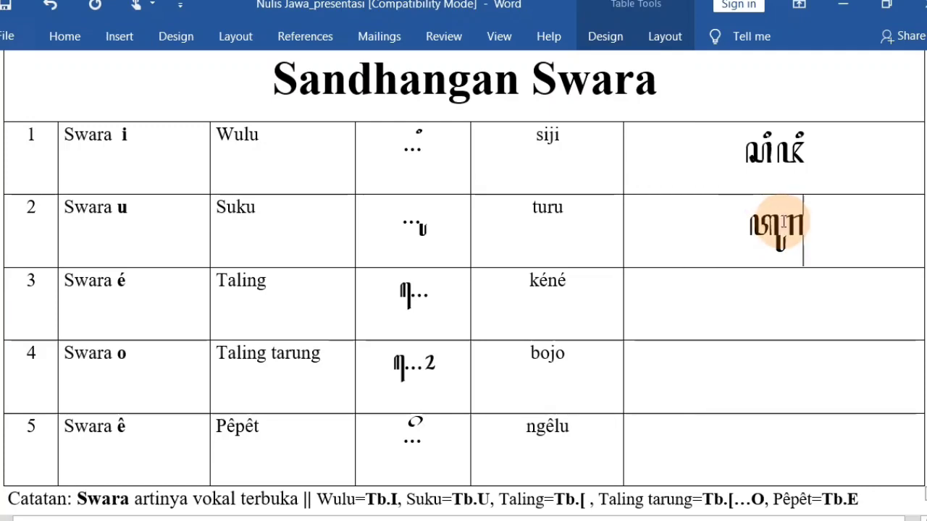
{"action": "type", "text": "u"}
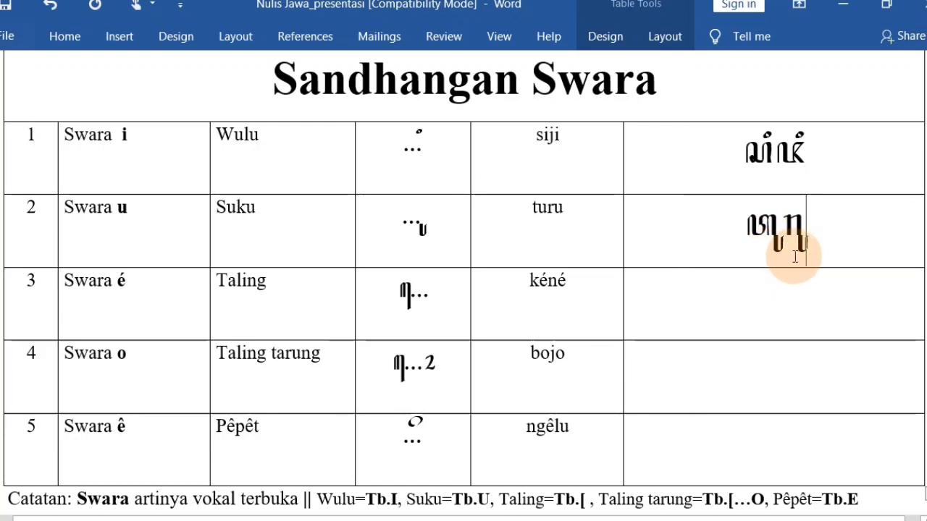
{"action": "left_click", "coordinate": [585, 286]}
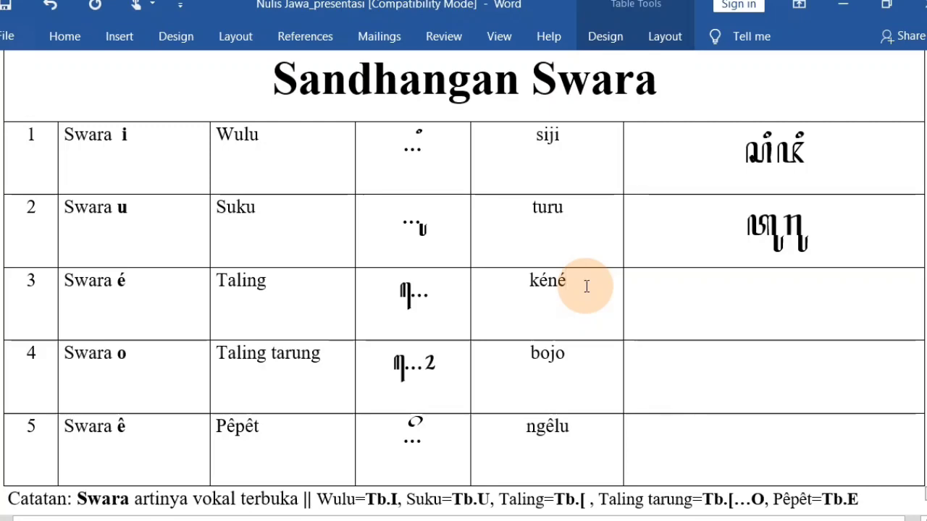
Type k[[n[ in the Swara é row's last cell to begin kéné in Javanese script.
{"action": "left_click", "coordinate": [766, 303]}
{"action": "type", "text": "k"}
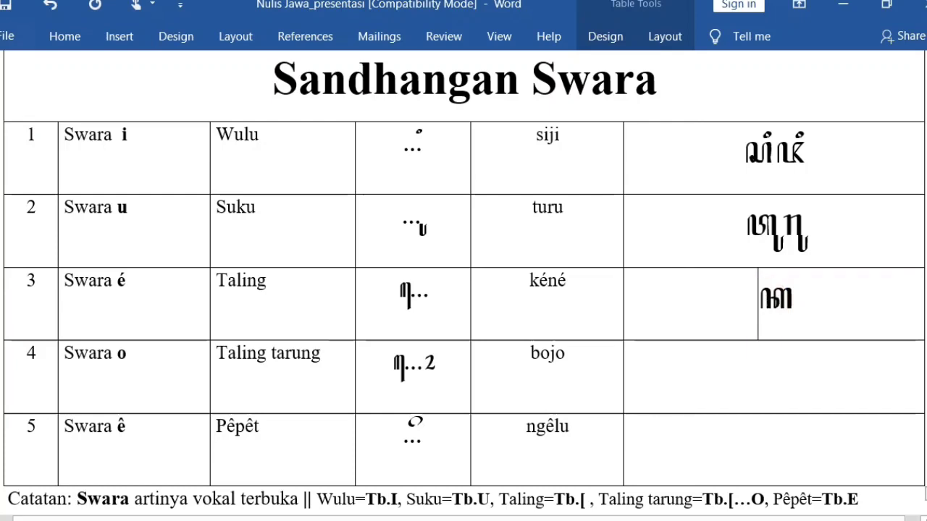
{"action": "type", "text": "["}
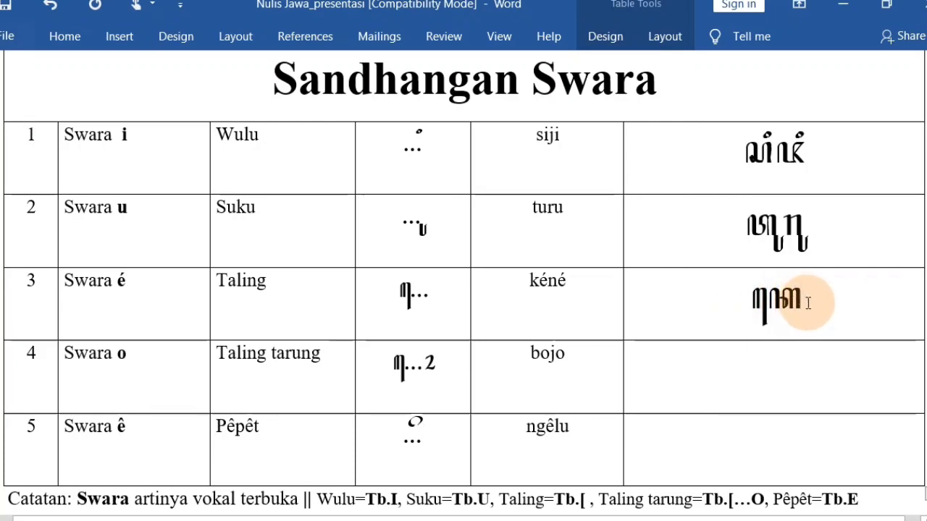
{"action": "type", "text": "[n"}
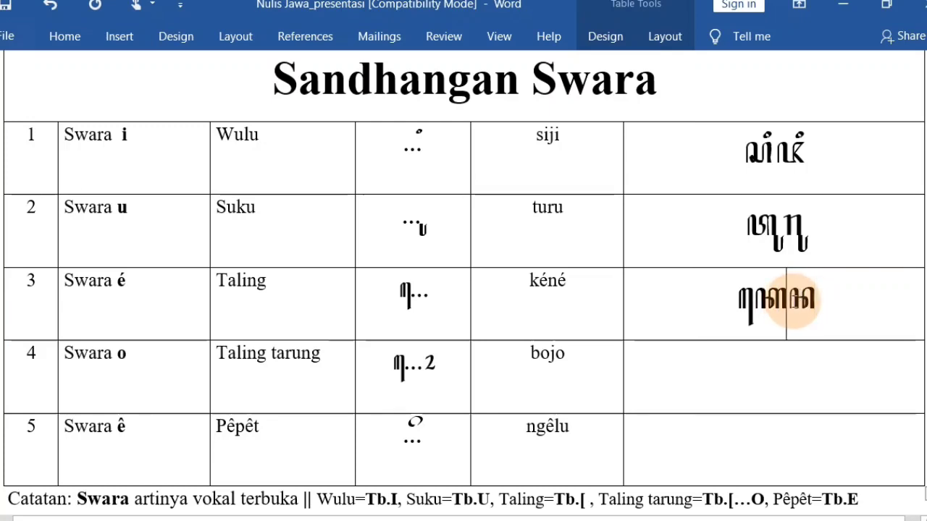
{"action": "type", "text": "["}
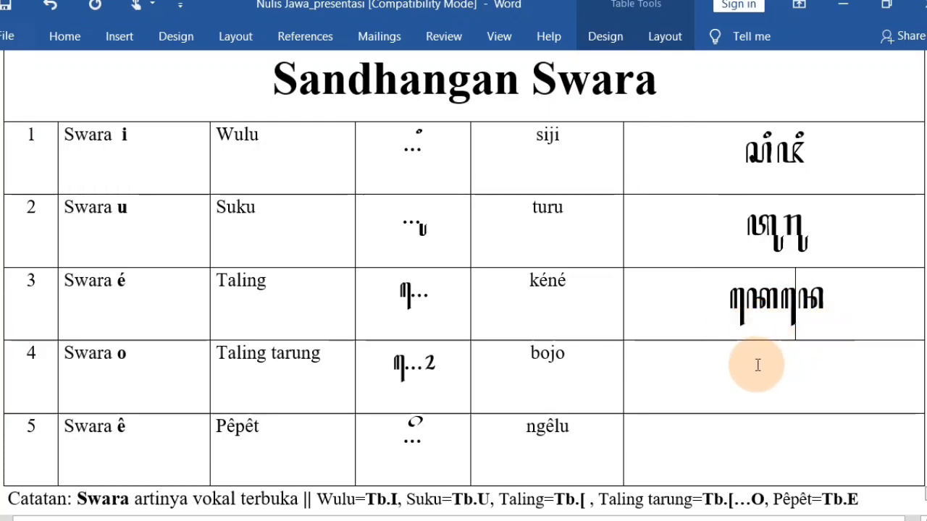
Write bojo with taling tarung marks in Javanese script in the Swara o row's last cell.
{"action": "left_click", "coordinate": [598, 381]}
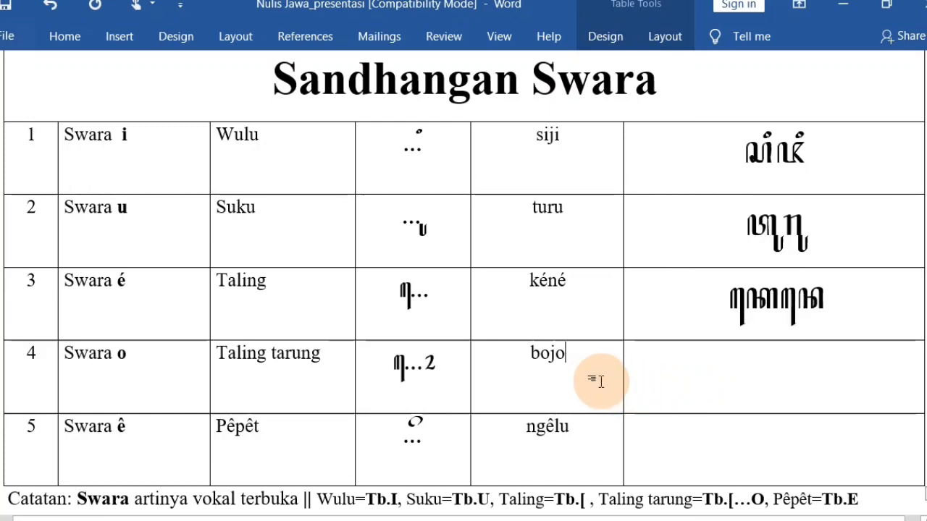
{"action": "left_click", "coordinate": [768, 374]}
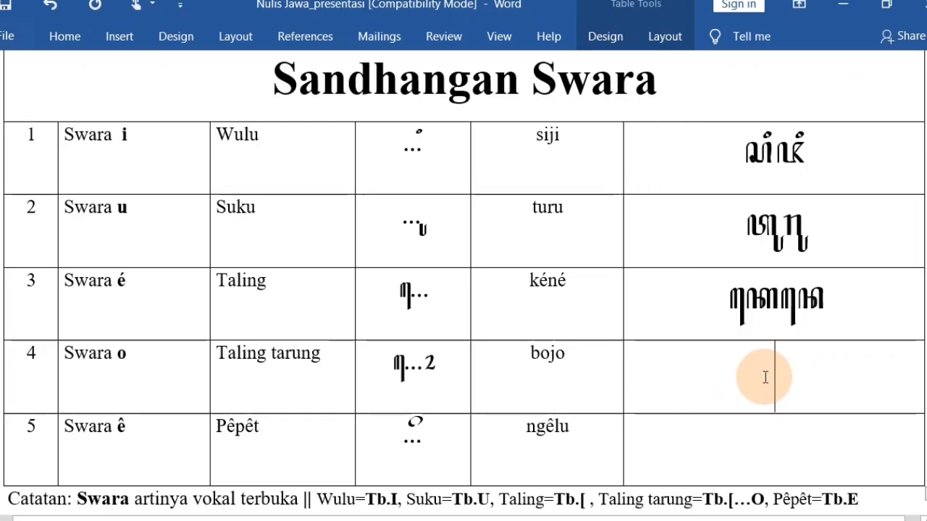
{"action": "type", "text": "b"}
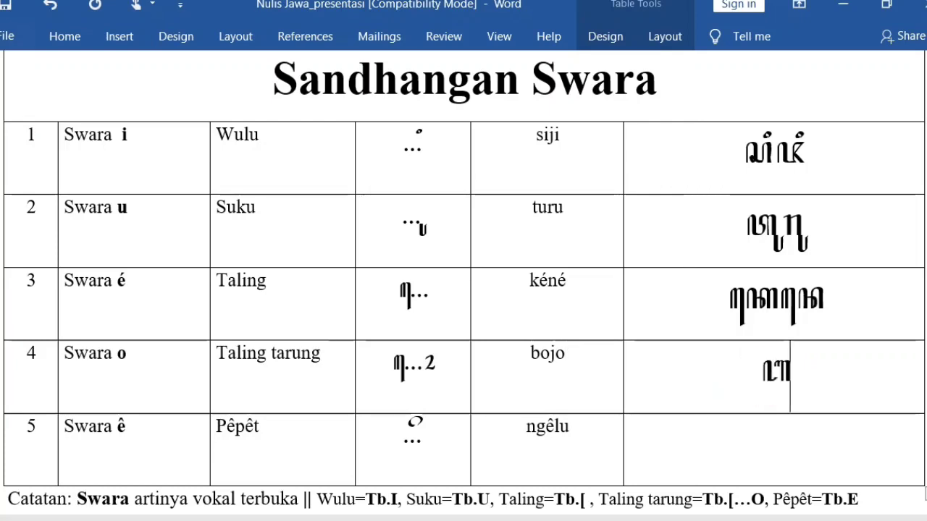
{"action": "left_click", "coordinate": [761, 373]}
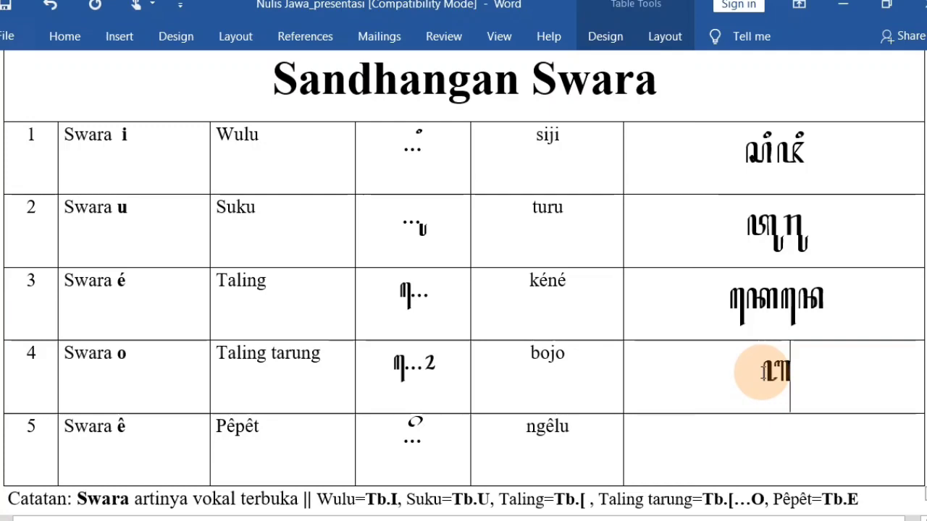
{"action": "type", "text": "["}
{"action": "left_click", "coordinate": [807, 374]}
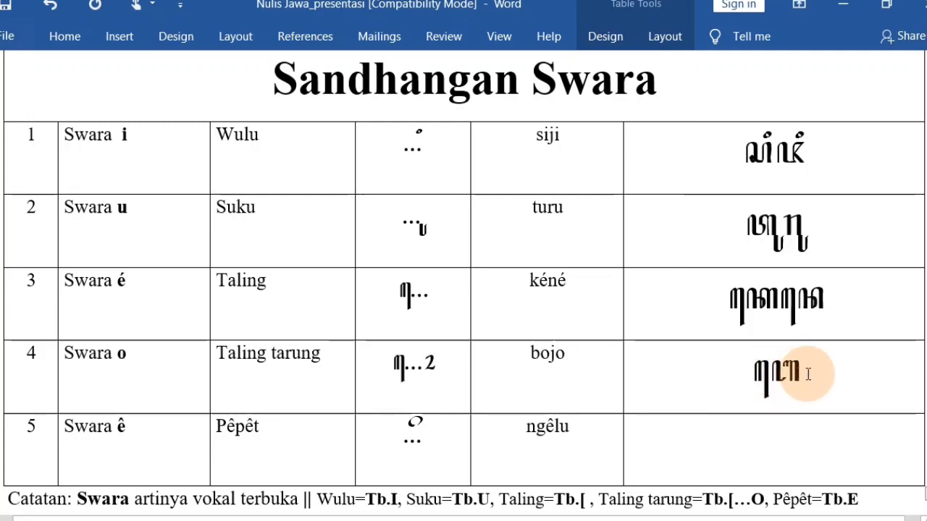
{"action": "type", "text": "o"}
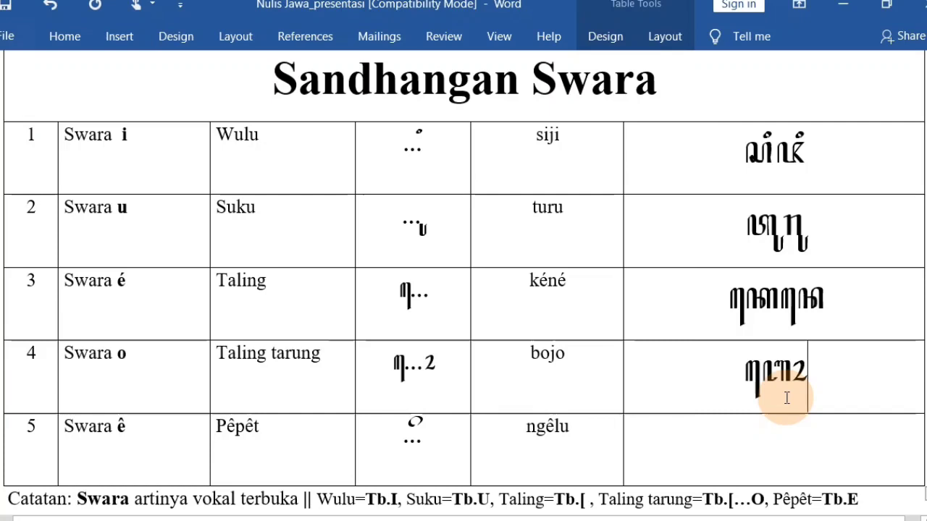
{"action": "type", "text": "[j"}
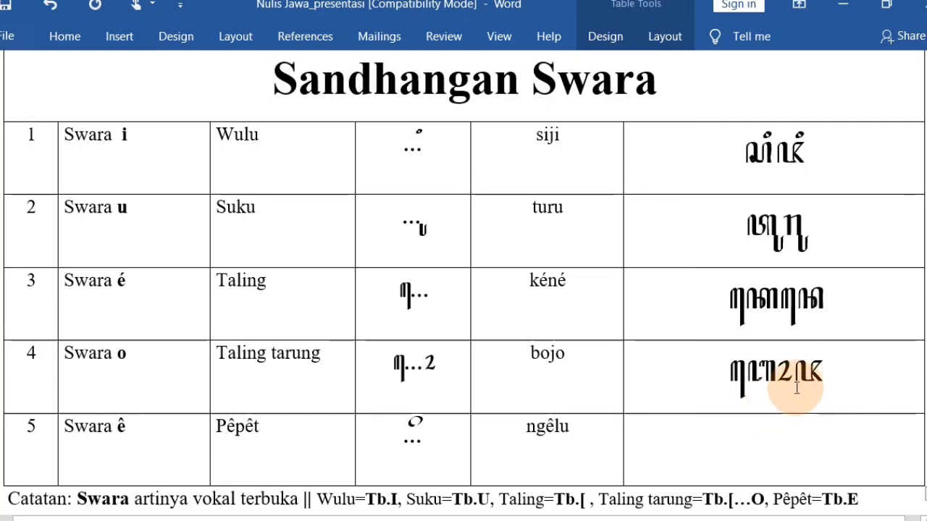
{"action": "type", "text": "["}
{"action": "left_click", "coordinate": [838, 373]}
{"action": "type", "text": "o"}
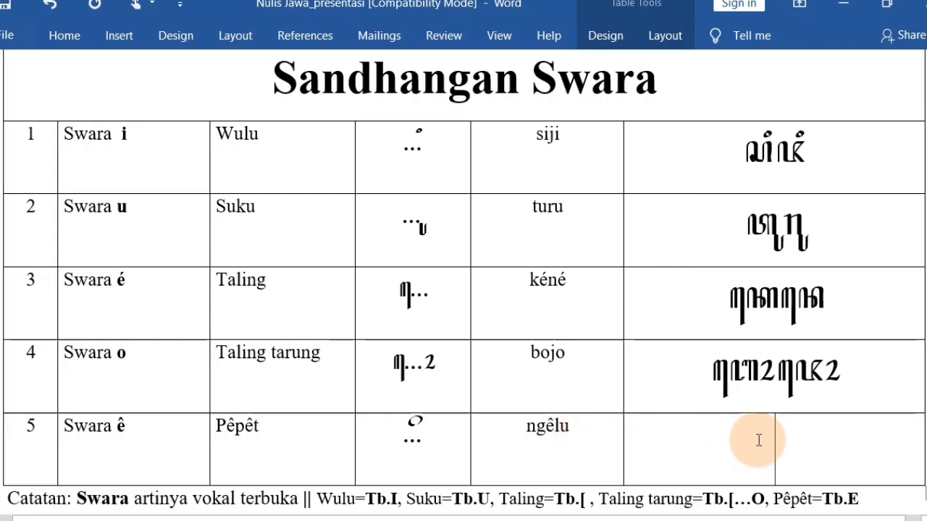
Complete ngêlu in Javanese script in the Swara ê row's example cell.
{"action": "type", "text": "z"}
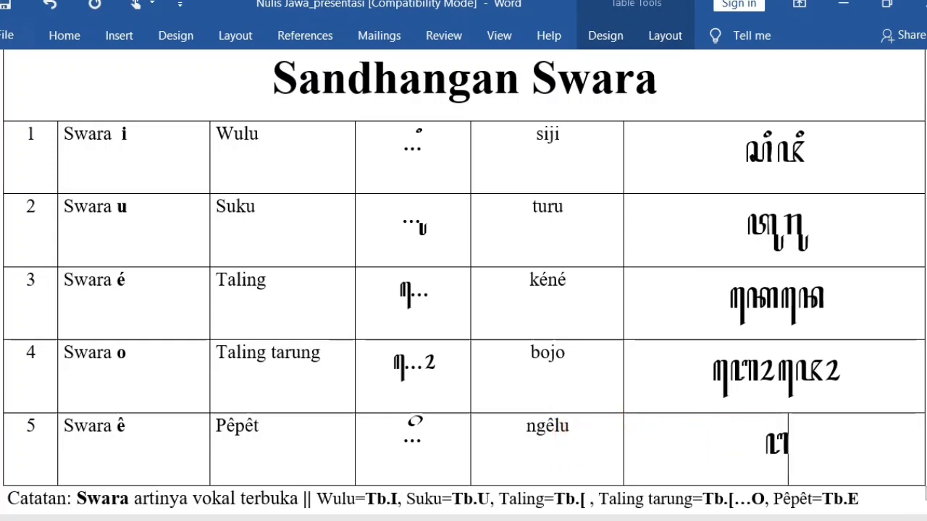
{"action": "left_click", "coordinate": [755, 436]}
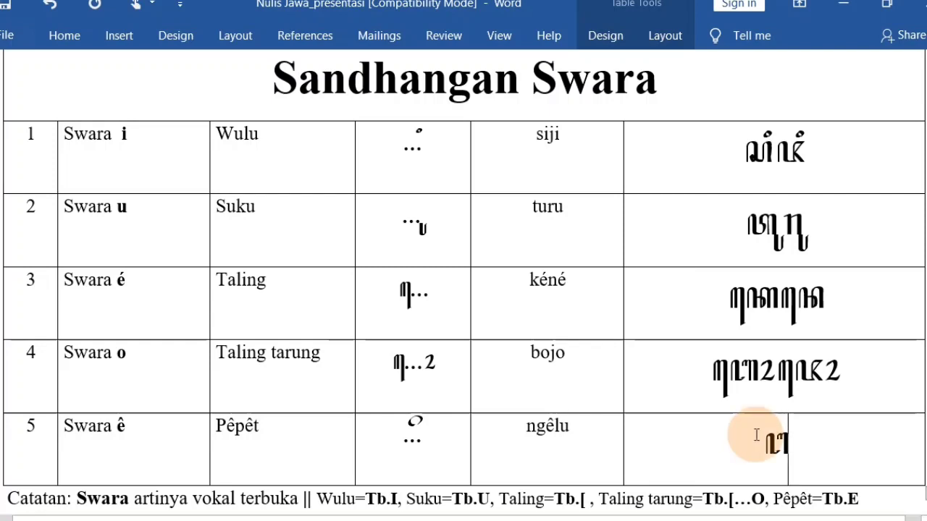
{"action": "type", "text": "e"}
{"action": "left_click", "coordinate": [769, 438]}
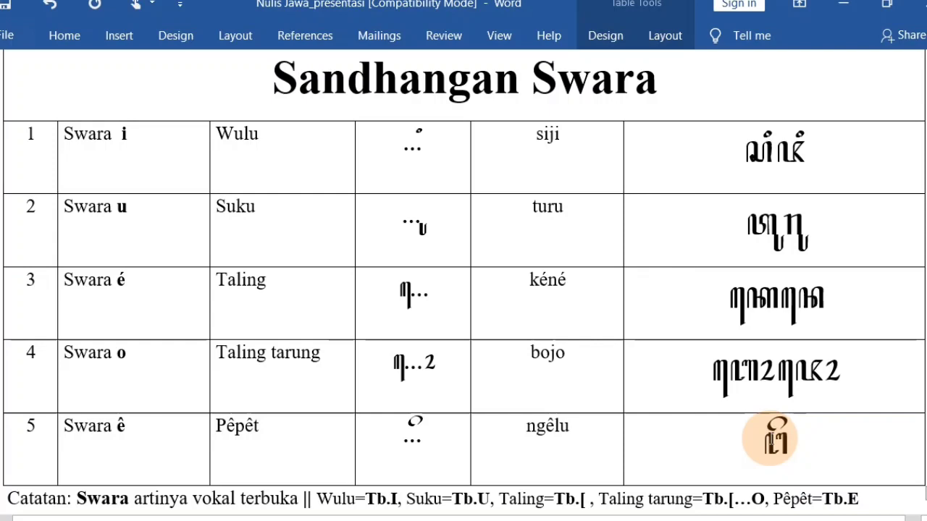
{"action": "type", "text": "l"}
{"action": "left_click", "coordinate": [770, 438]}
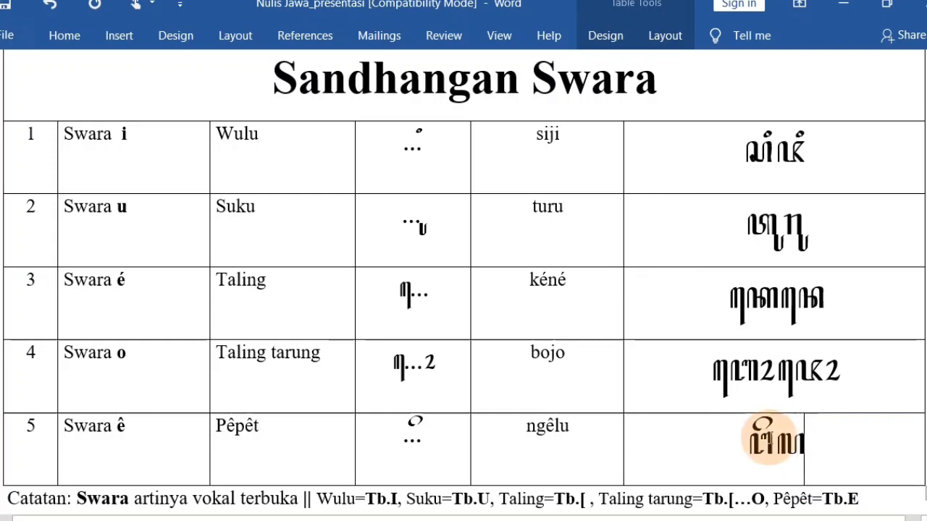
{"action": "type", "text": "u"}
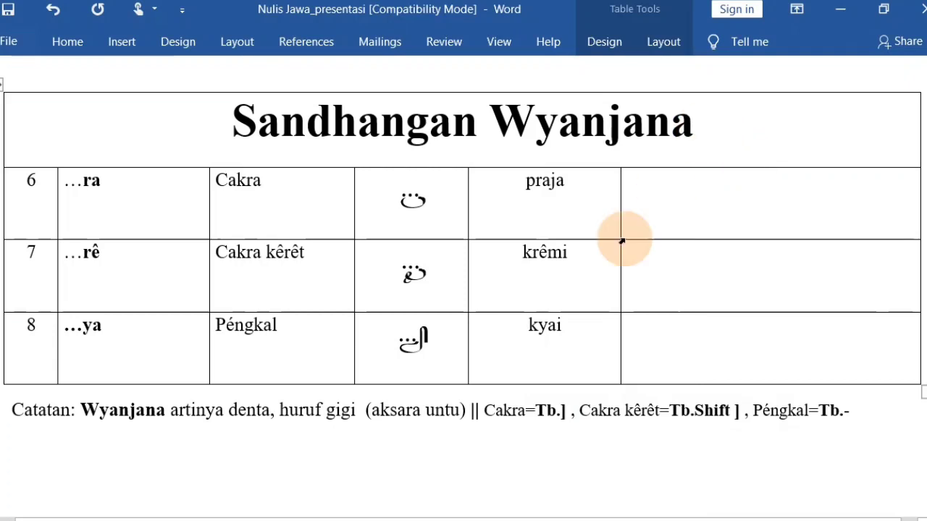
Review the note's cakra, cakra kêrêt and péngkal key codes, then select the cell beside praja.
{"action": "left_click", "coordinate": [706, 120]}
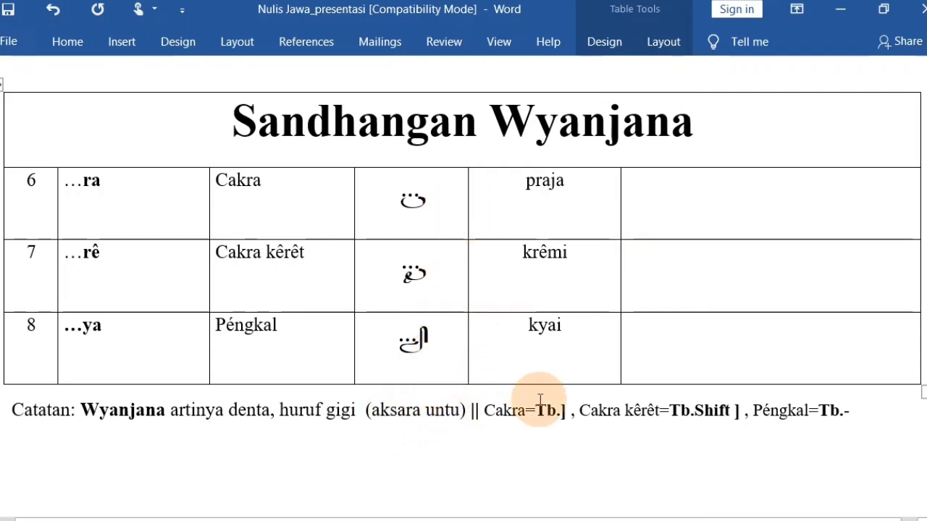
{"action": "left_click", "coordinate": [566, 412]}
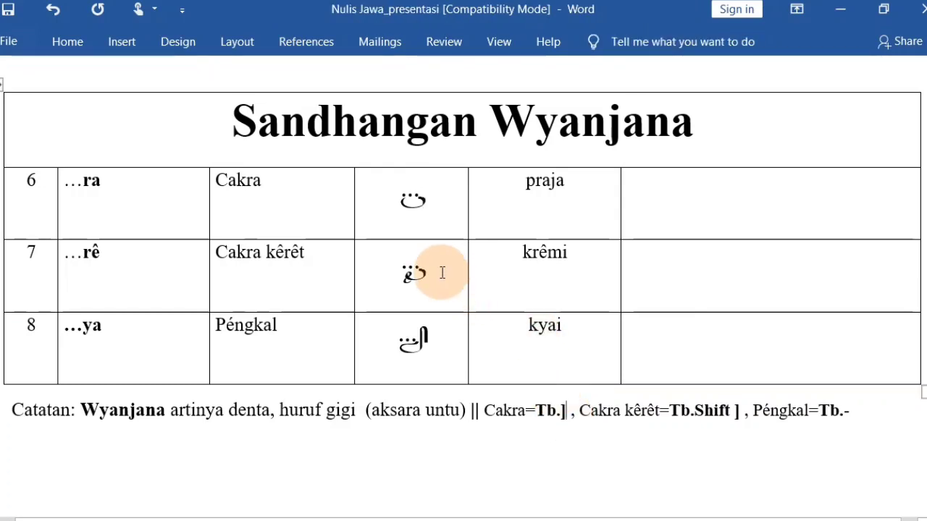
{"action": "left_click", "coordinate": [739, 412]}
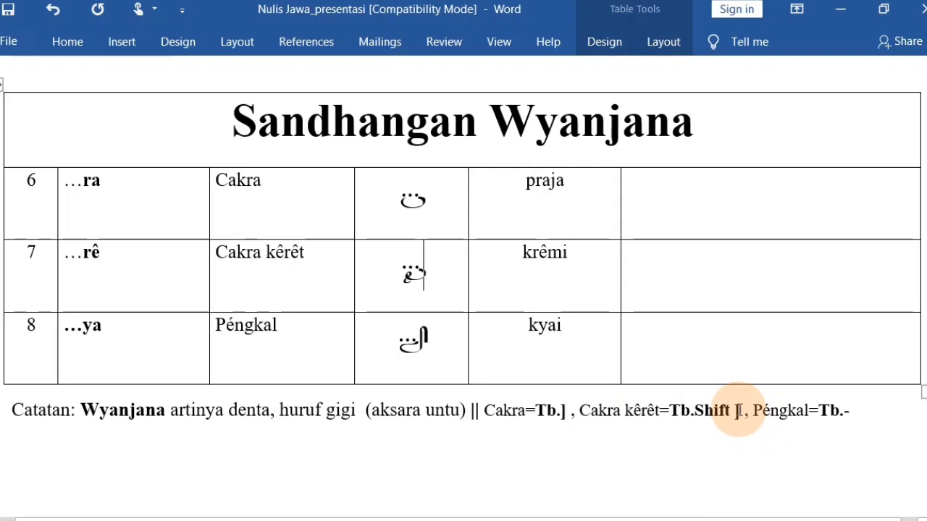
{"action": "left_click", "coordinate": [459, 348]}
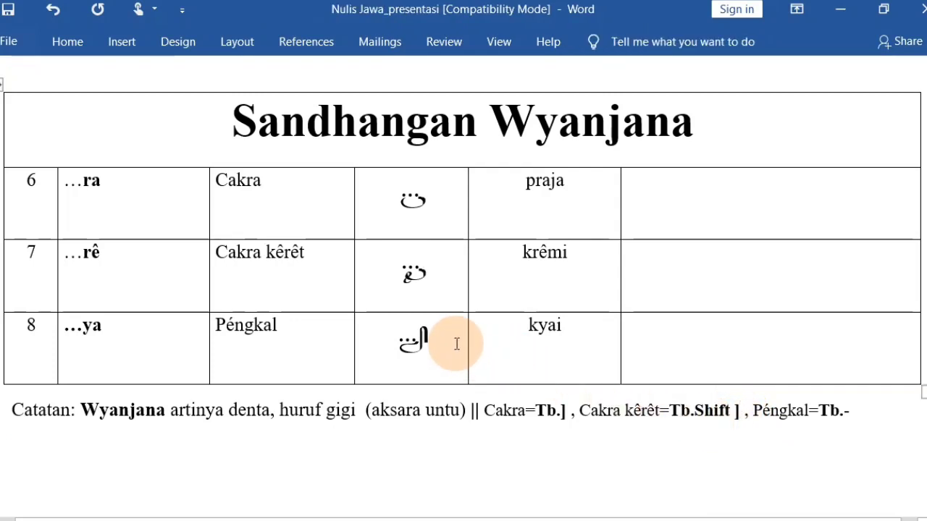
{"action": "left_click", "coordinate": [853, 410]}
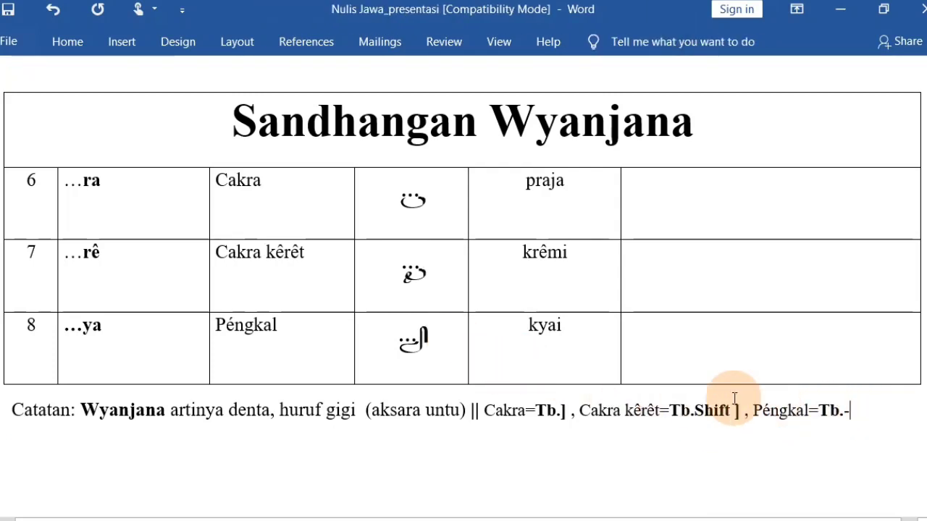
{"action": "left_click", "coordinate": [582, 193]}
{"action": "left_click", "coordinate": [771, 202]}
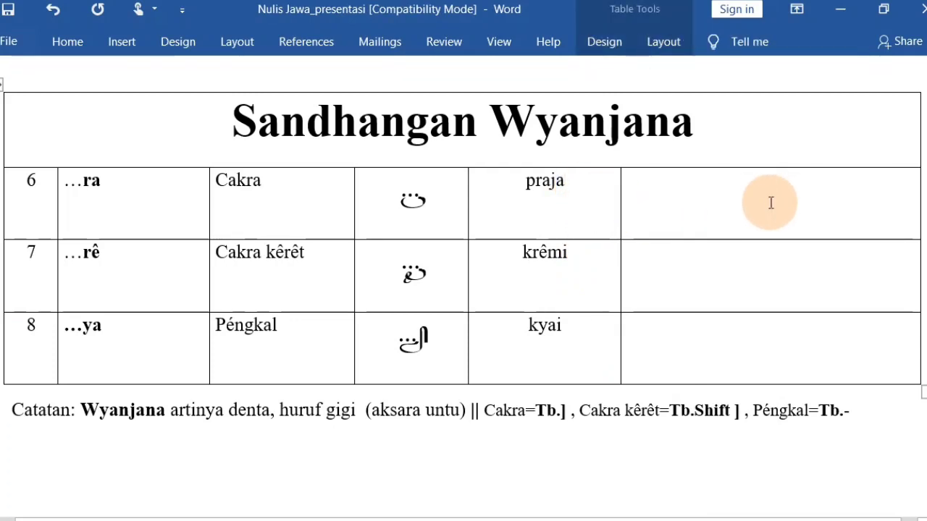
Type praja, krêmi and kyai in Javanese script into the example cells of rows 6–8.
{"action": "type", "text": "p"}
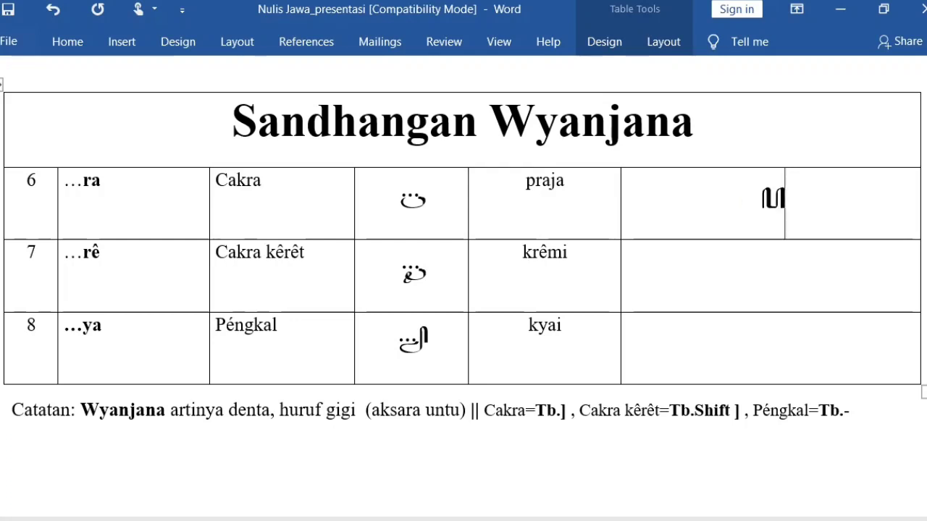
{"action": "type", "text": "]"}
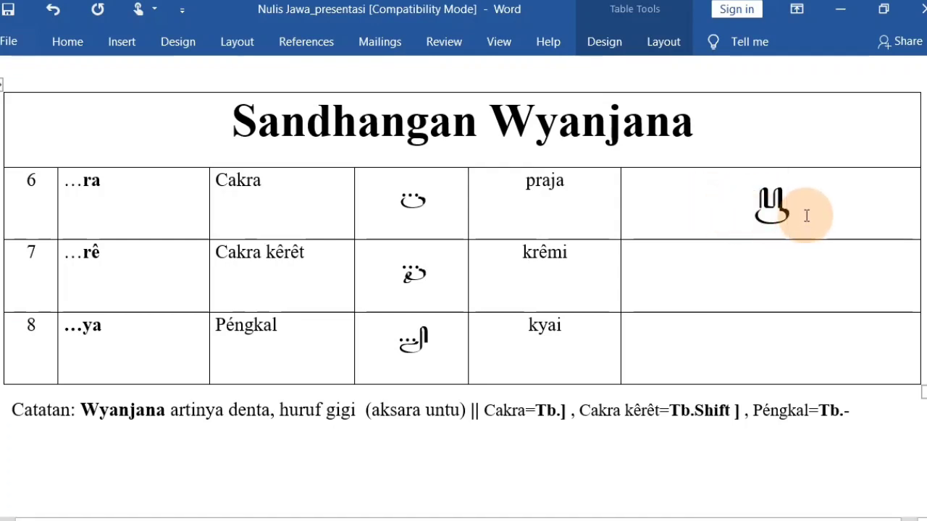
{"action": "type", "text": "j"}
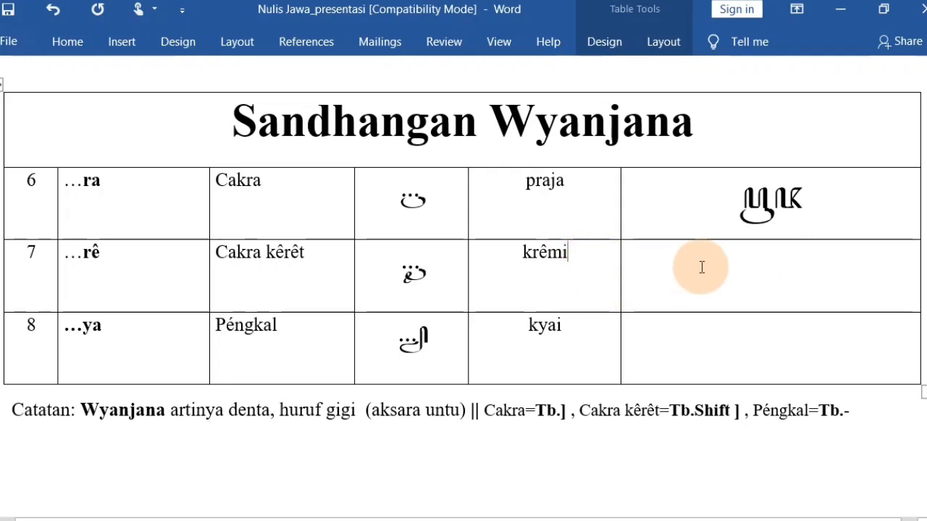
{"action": "left_click", "coordinate": [759, 268]}
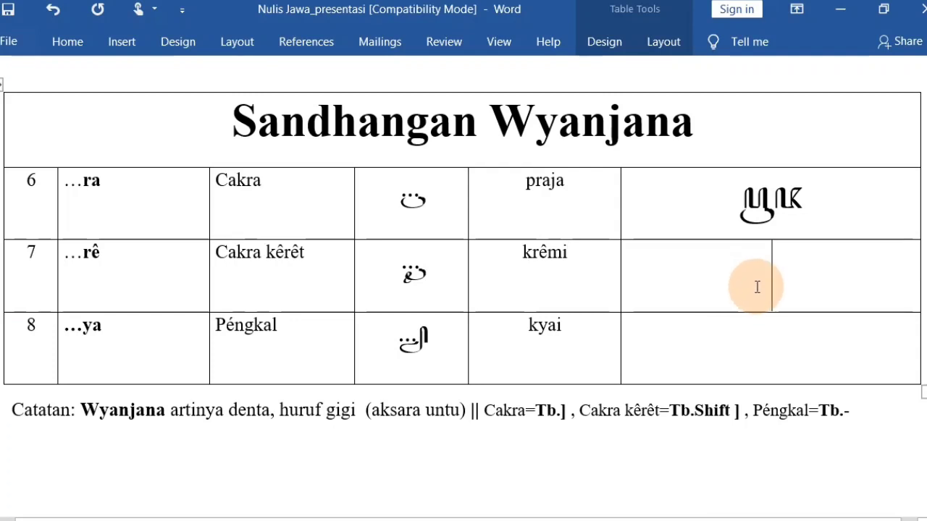
{"action": "type", "text": "k}mi"}
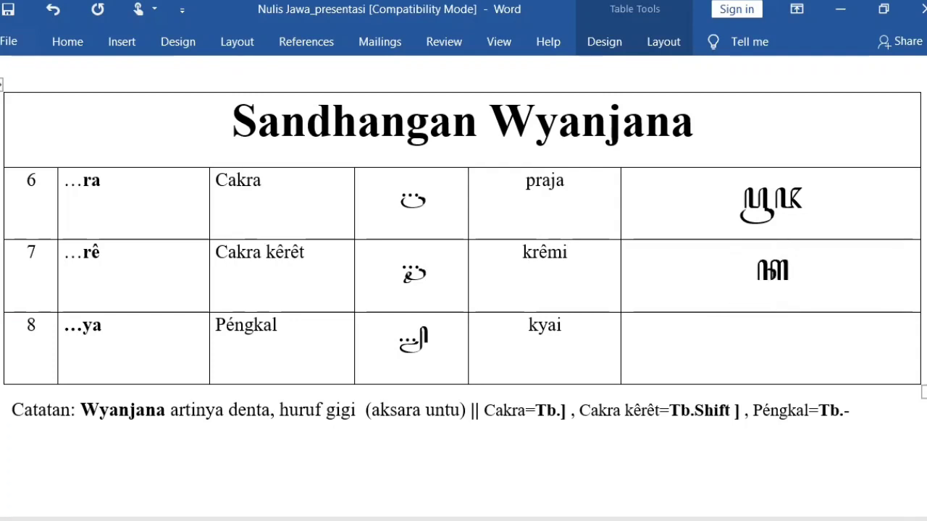
{"action": "left_click", "coordinate": [755, 282]}
{"action": "left_click", "coordinate": [757, 288]}
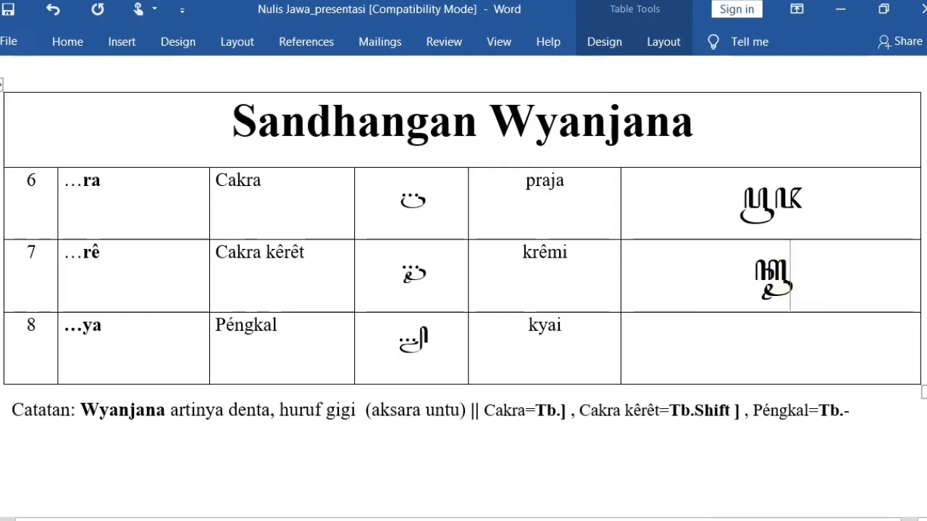
{"action": "type", "text": "m"}
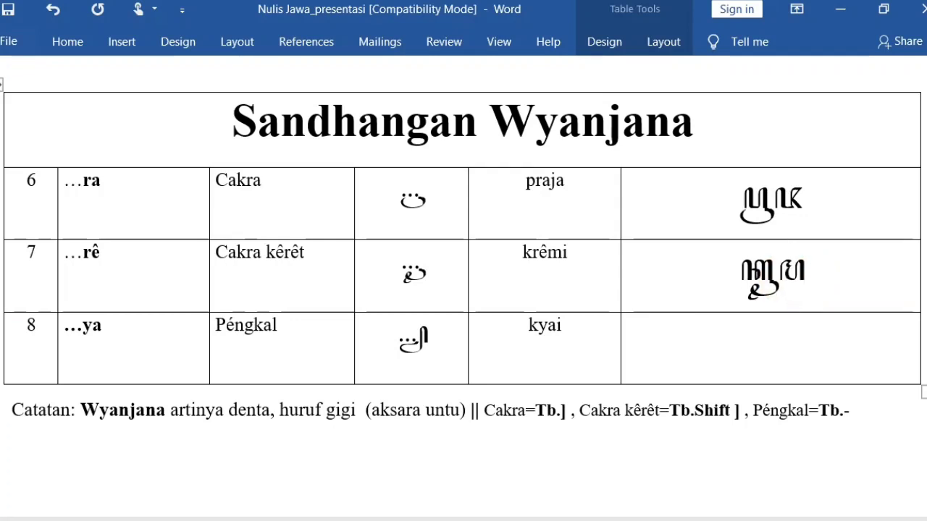
{"action": "type", "text": "i"}
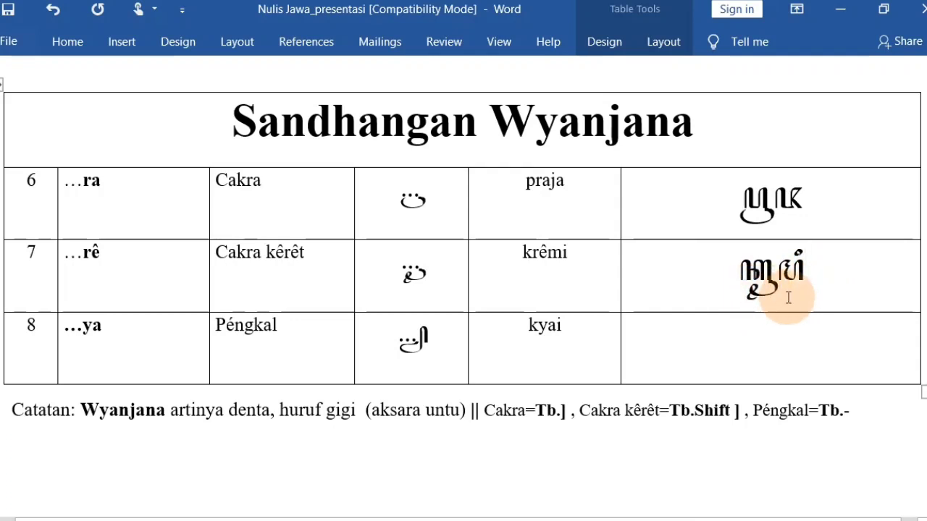
{"action": "left_click", "coordinate": [582, 332]}
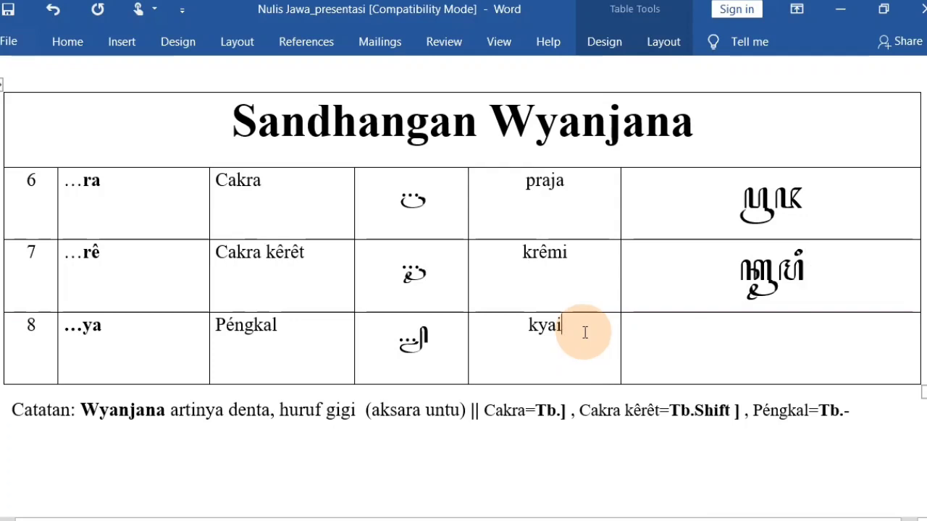
{"action": "left_click", "coordinate": [762, 341]}
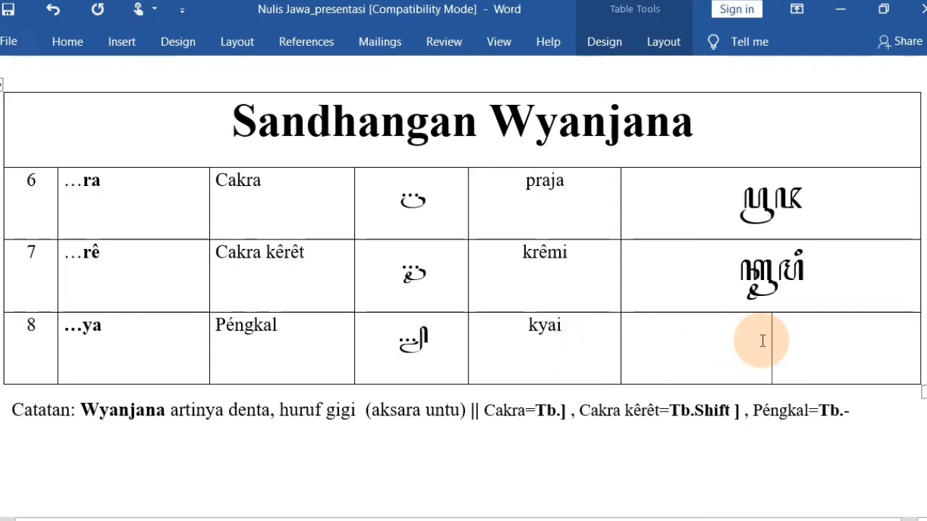
{"action": "type", "text": "k-"}
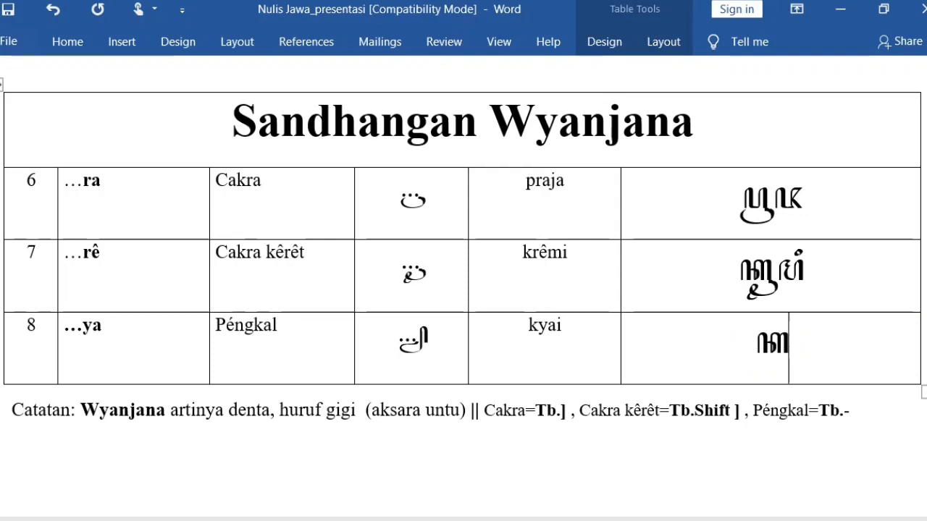
{"action": "type", "text": "-"}
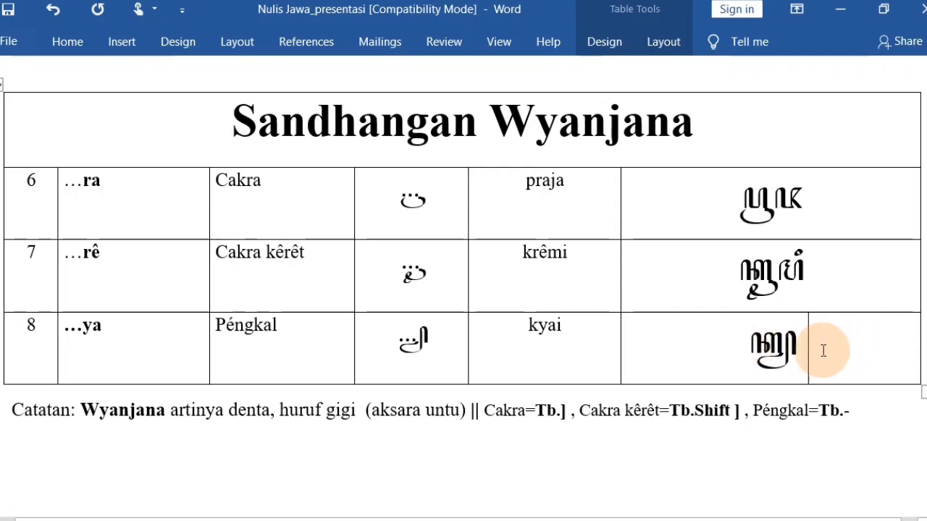
{"action": "type", "text": " m"}
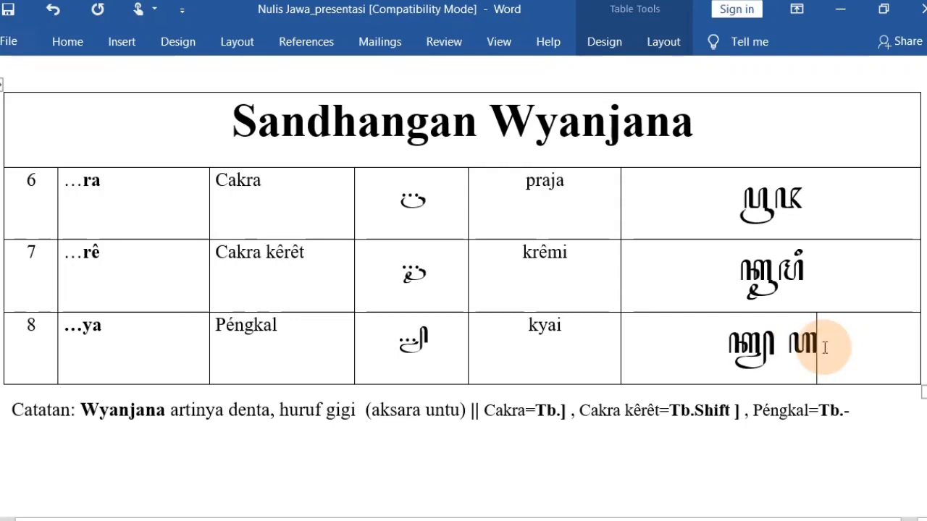
{"action": "type", "text": "i"}
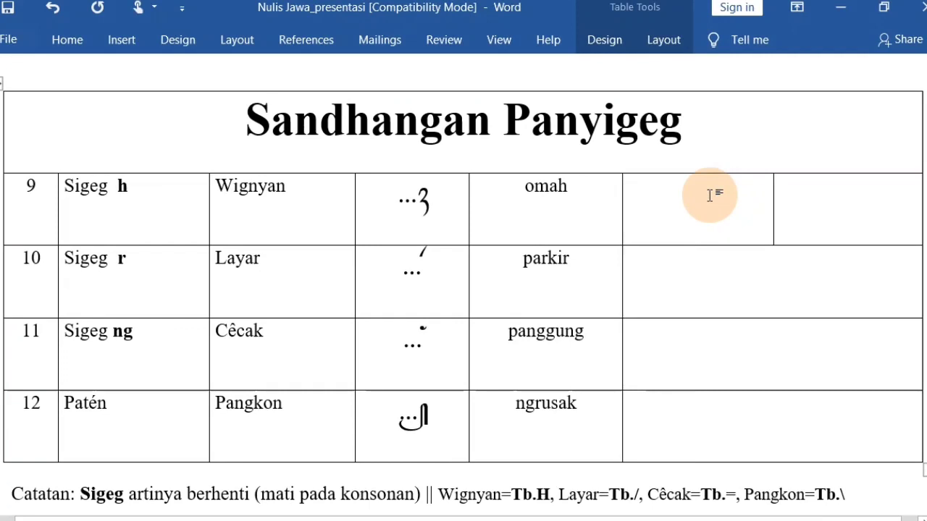
{"action": "left_click", "coordinate": [713, 132]}
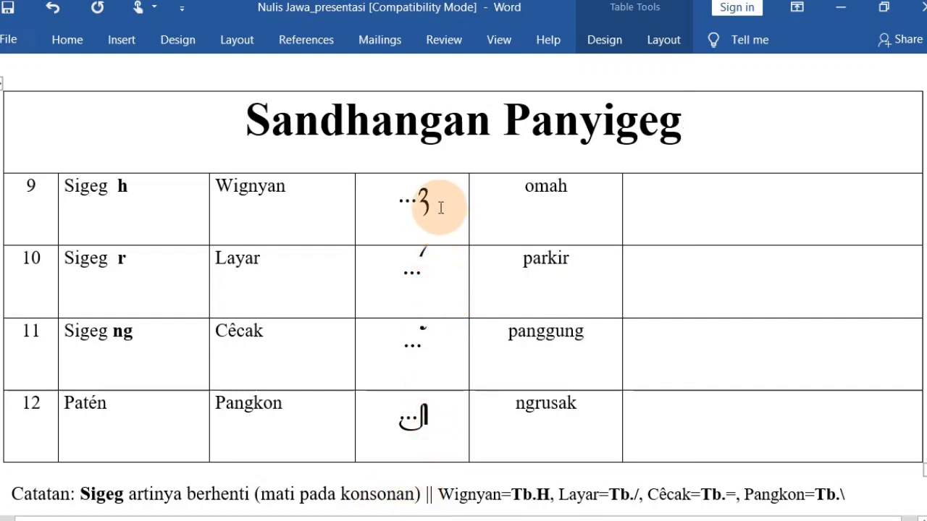
{"action": "left_click", "coordinate": [552, 495]}
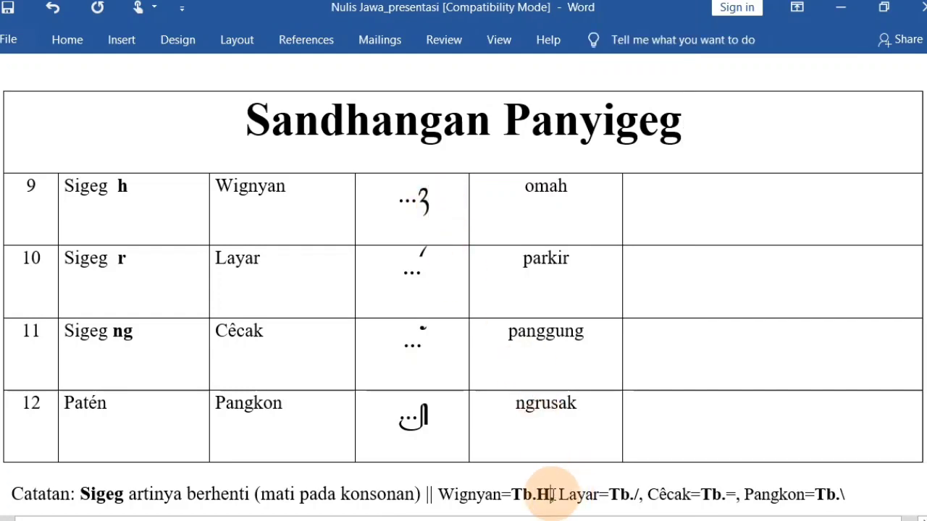
{"action": "left_click", "coordinate": [445, 270]}
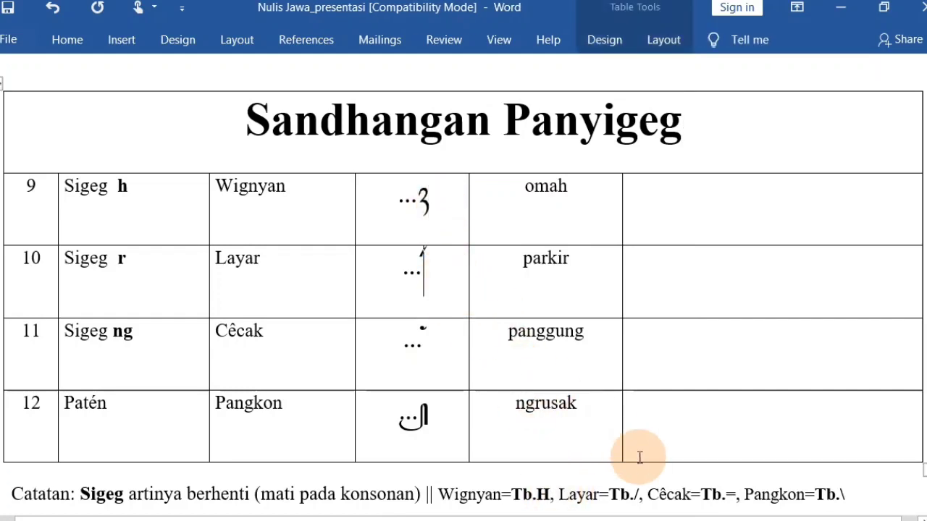
{"action": "left_click", "coordinate": [643, 496]}
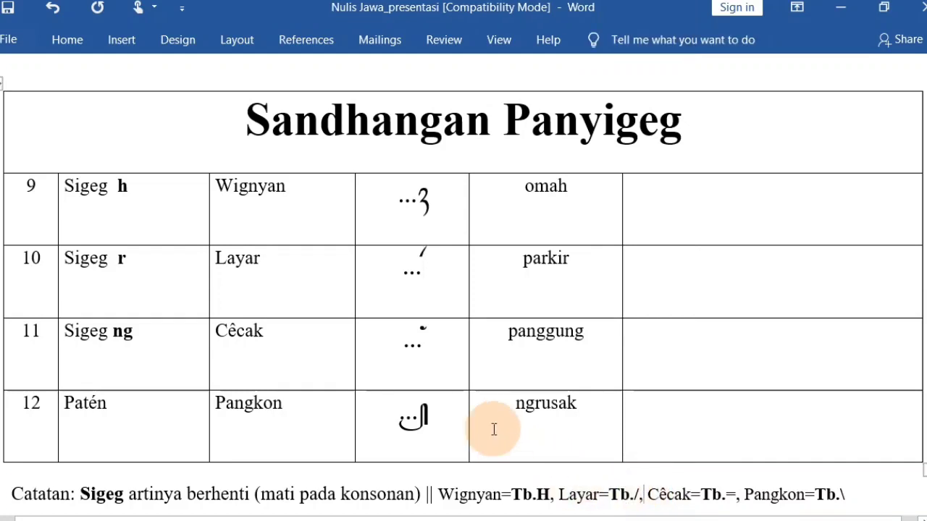
{"action": "left_click", "coordinate": [441, 345]}
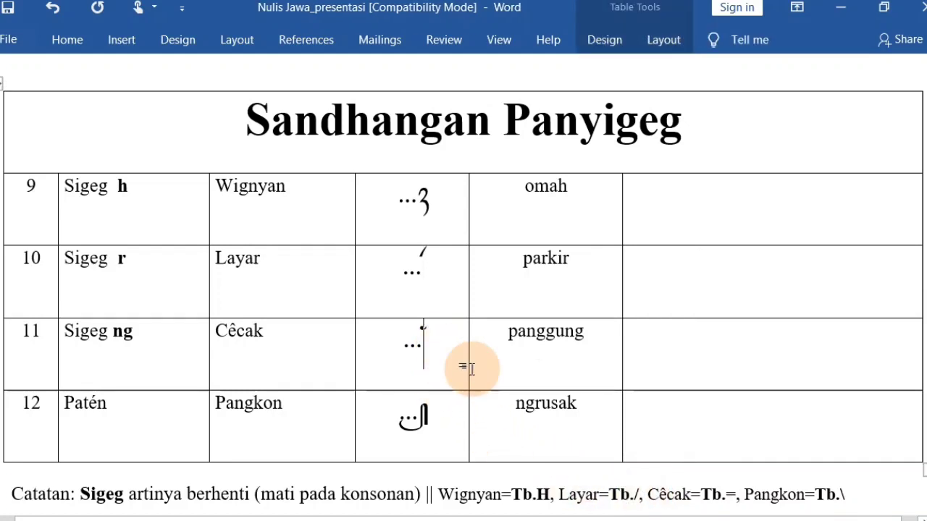
{"action": "left_click", "coordinate": [735, 495]}
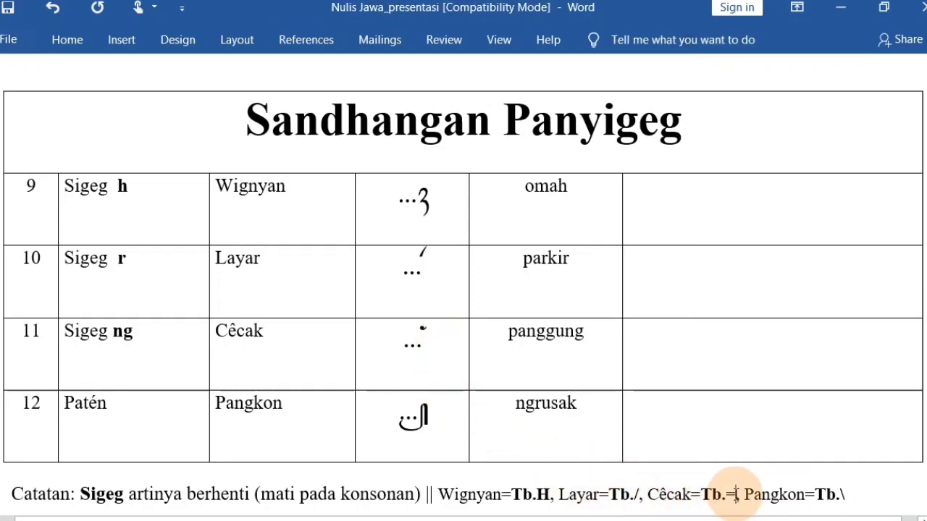
{"action": "left_click", "coordinate": [439, 427]}
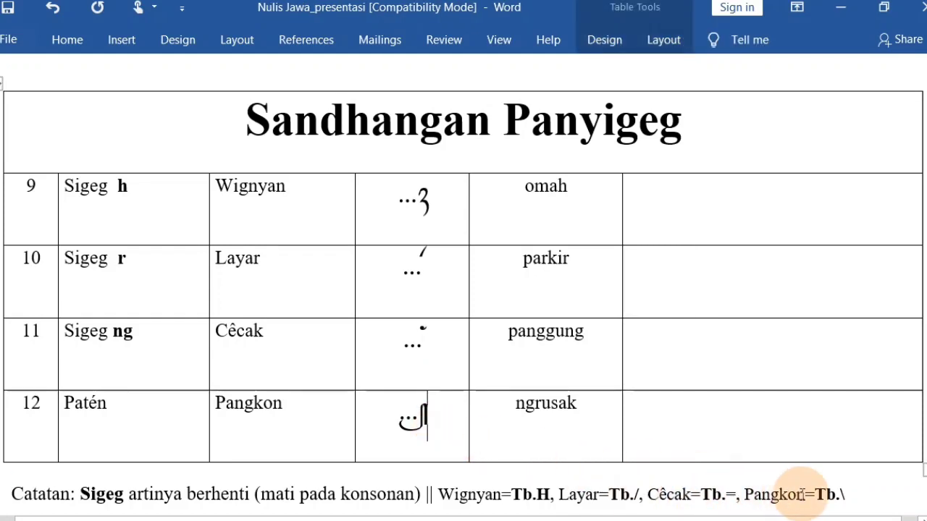
{"action": "left_click", "coordinate": [844, 495]}
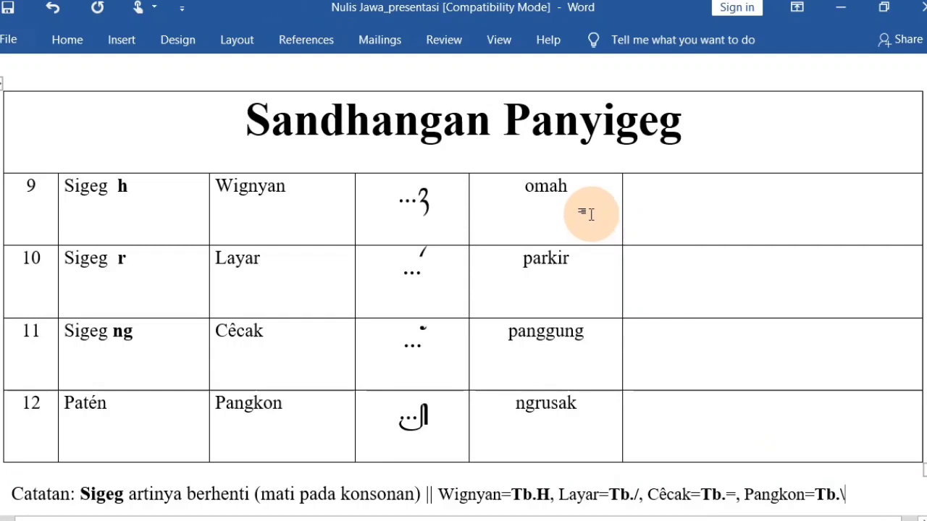
{"action": "left_click", "coordinate": [590, 196]}
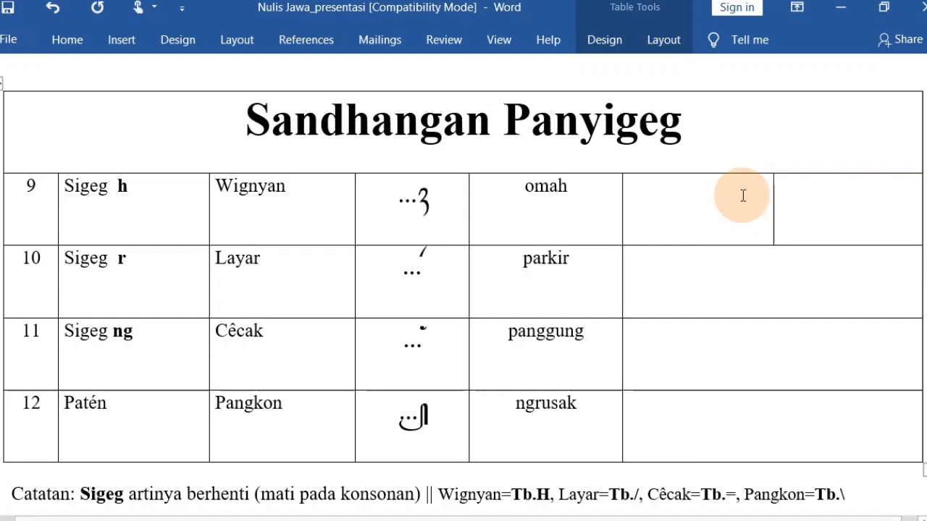
Spell omah in row 9's last cell with Javanese-font keys m, h, a, ending in the wignyan H.
{"action": "type", "text": "m"}
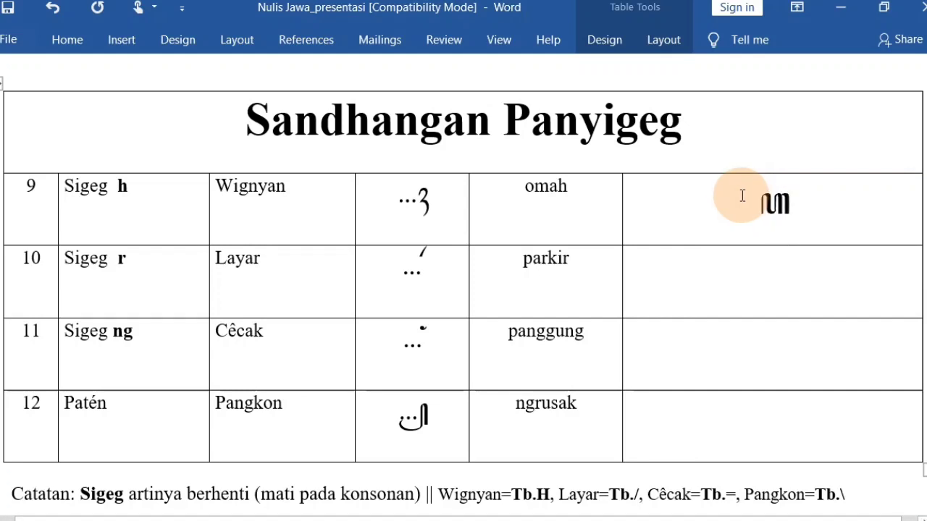
{"action": "left_click", "coordinate": [759, 206]}
{"action": "type", "text": "h"}
{"action": "left_click", "coordinate": [796, 207]}
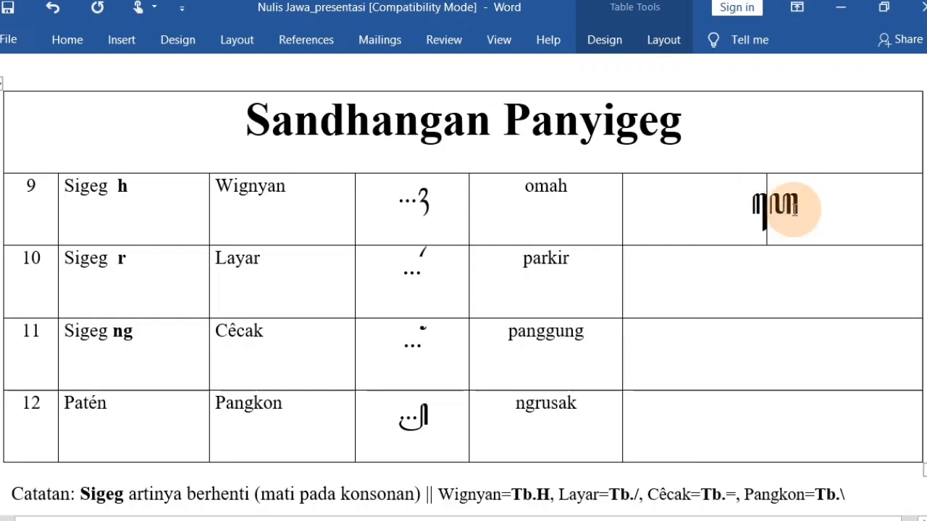
{"action": "type", "text": "H"}
{"action": "left_click", "coordinate": [790, 210]}
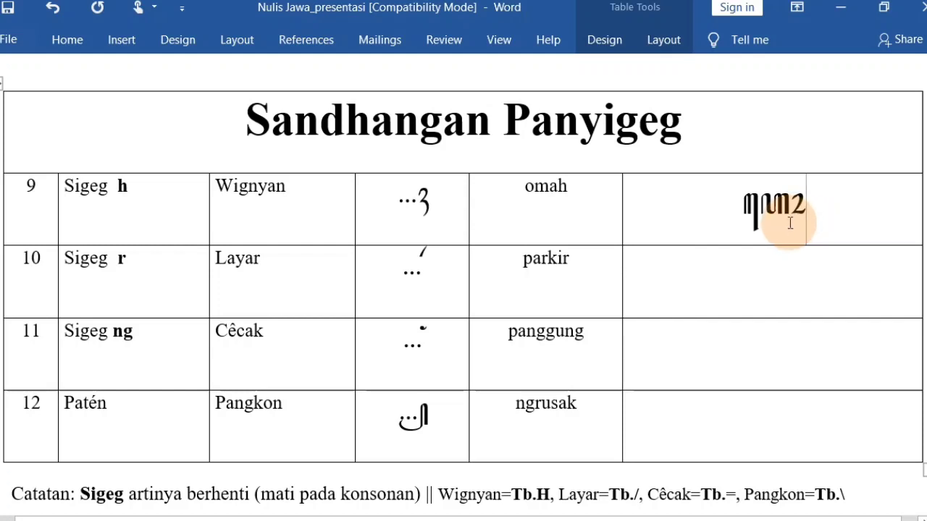
{"action": "type", "text": "a"}
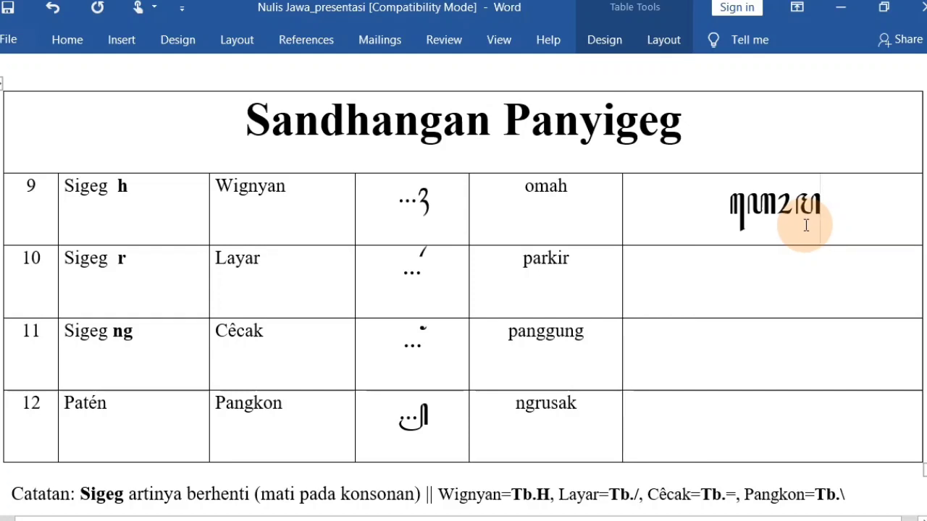
{"action": "type", "text": "H"}
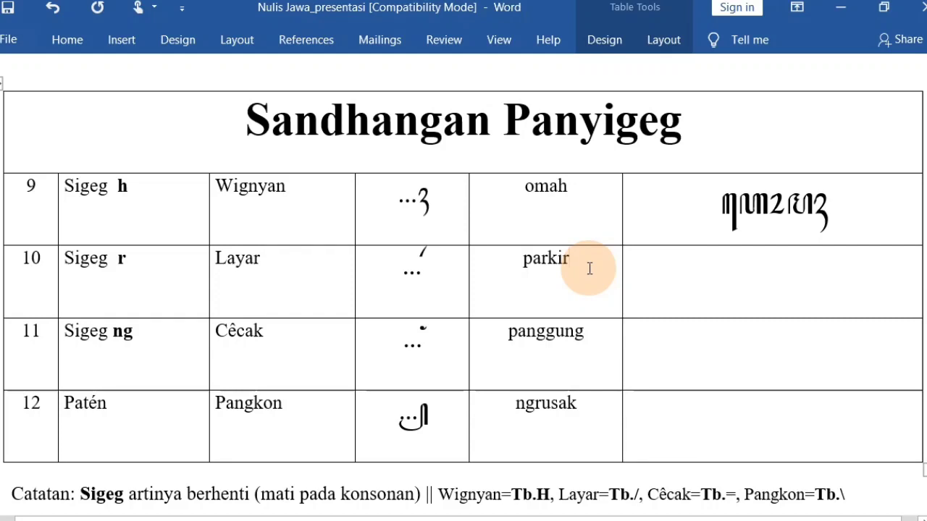
Spell parkir in row 10's last cell with Javanese-font keys p/, ki and a closing layar /.
{"action": "left_click", "coordinate": [757, 271]}
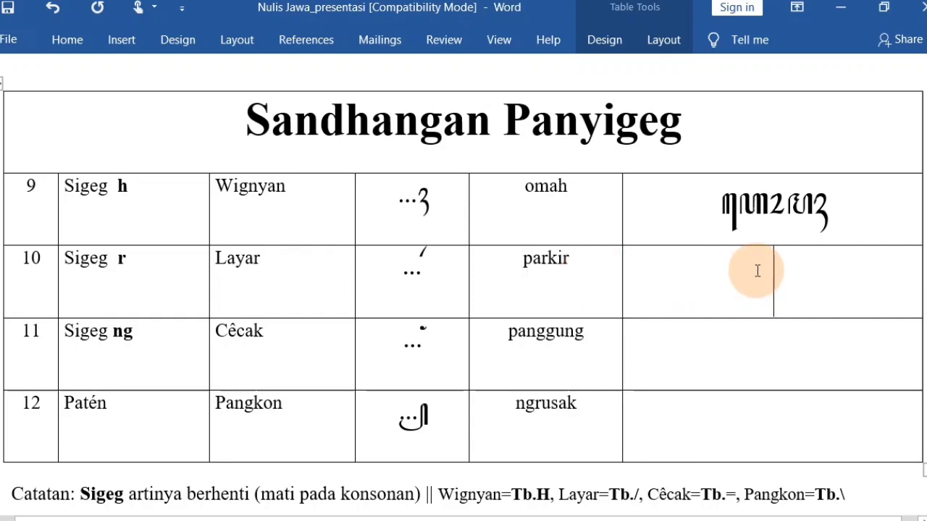
{"action": "type", "text": "p"}
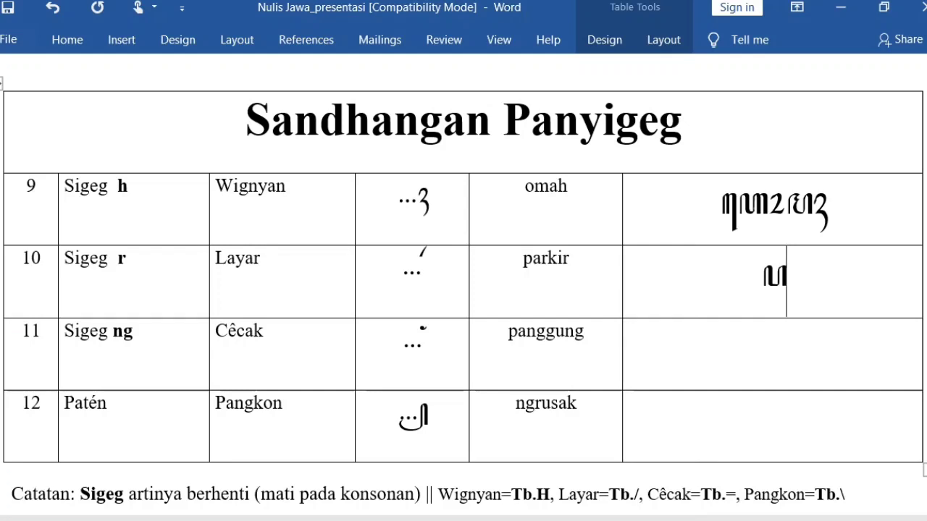
{"action": "type", "text": "/"}
{"action": "left_click", "coordinate": [779, 273]}
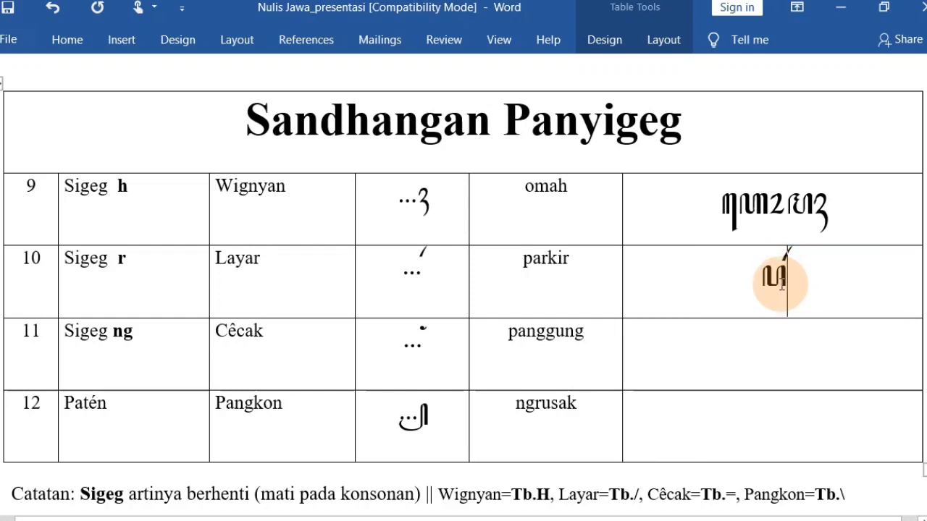
{"action": "type", "text": "k"}
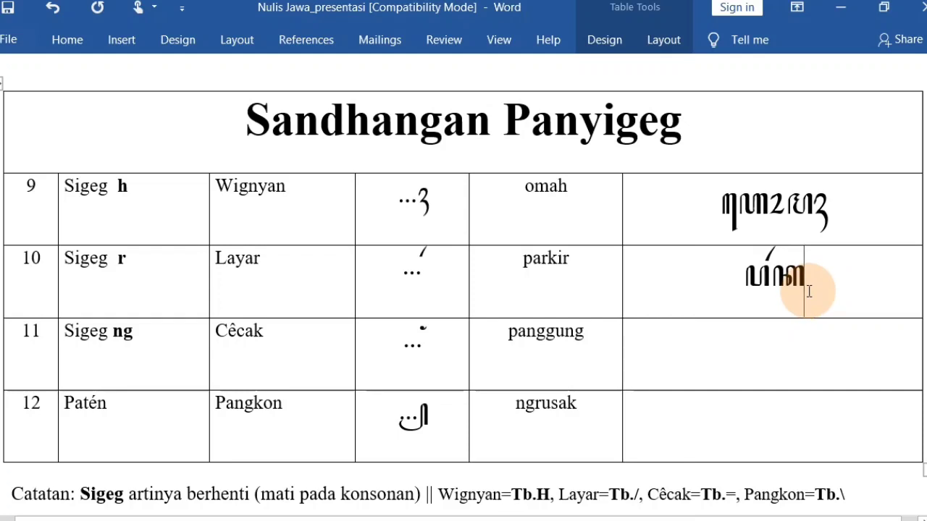
{"action": "type", "text": "i"}
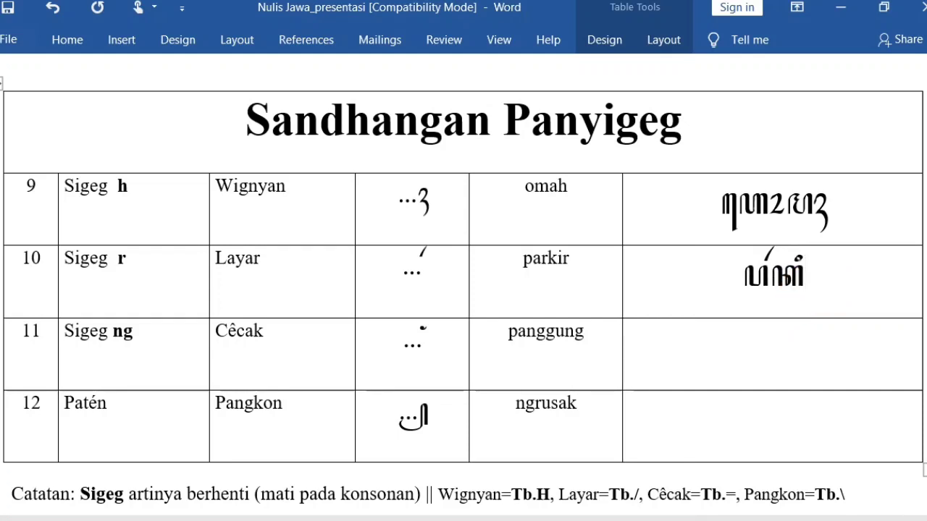
{"action": "left_click", "coordinate": [808, 290]}
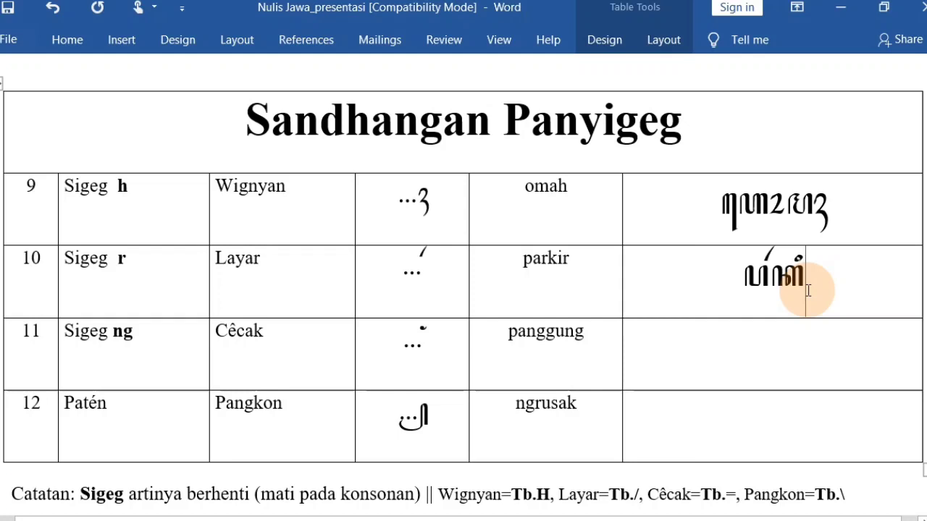
{"action": "type", "text": "/"}
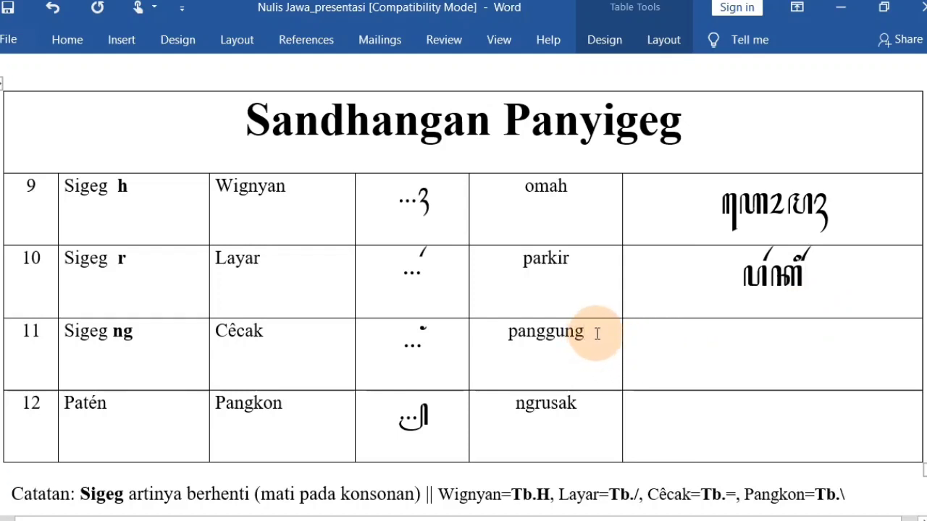
Spell panggung in row 11's last cell with keys p and gu=, undoing a misplaced cecak.
{"action": "left_click", "coordinate": [731, 350]}
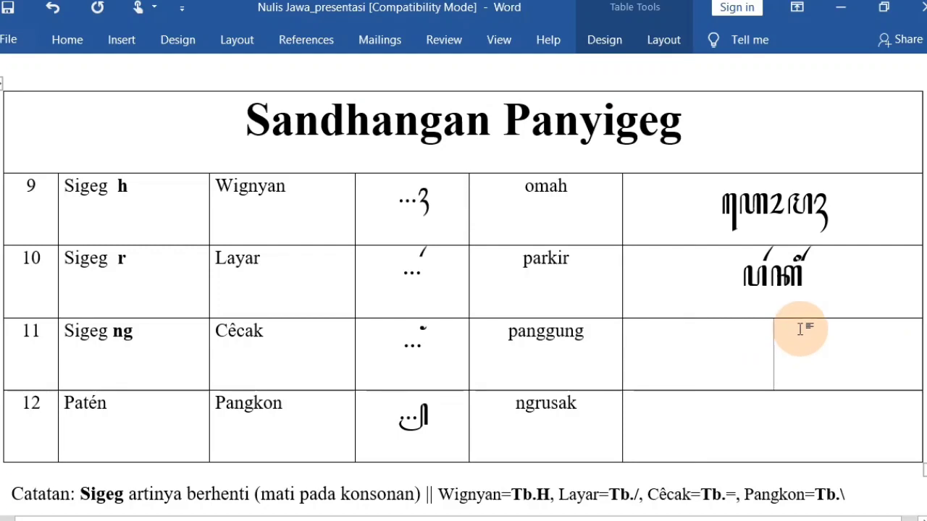
{"action": "type", "text": "p"}
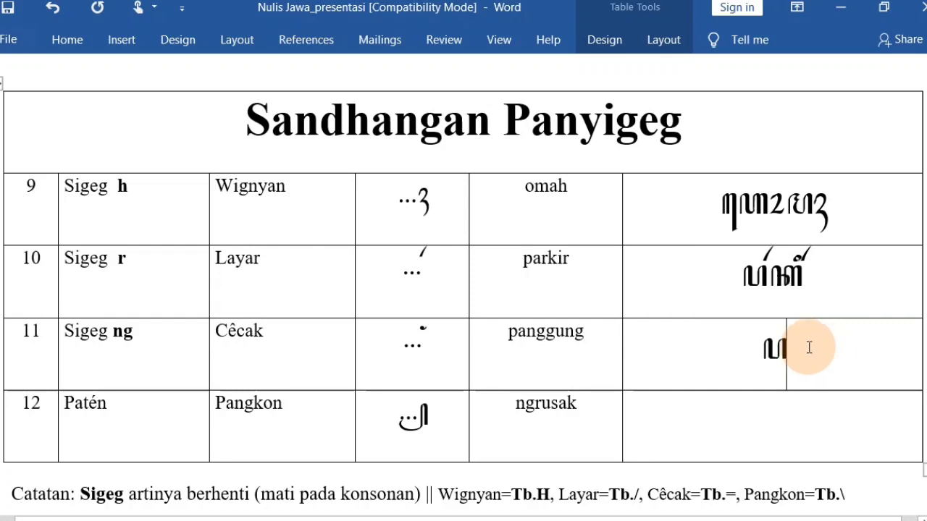
{"action": "type", "text": "="}
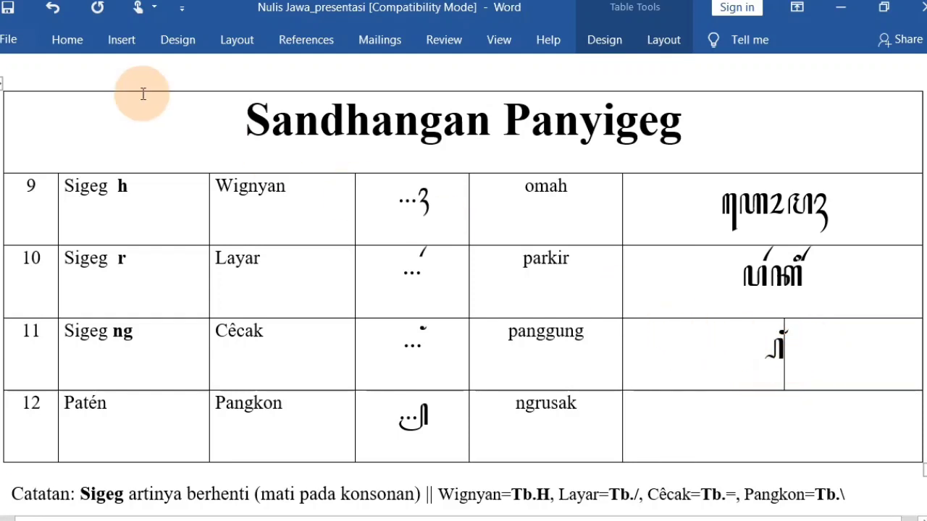
{"action": "left_click", "coordinate": [52, 9]}
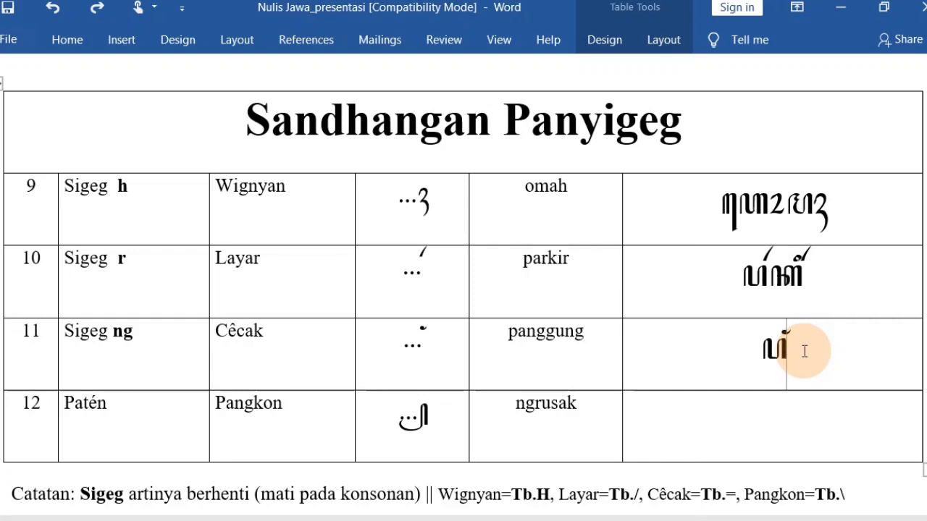
{"action": "type", "text": "g"}
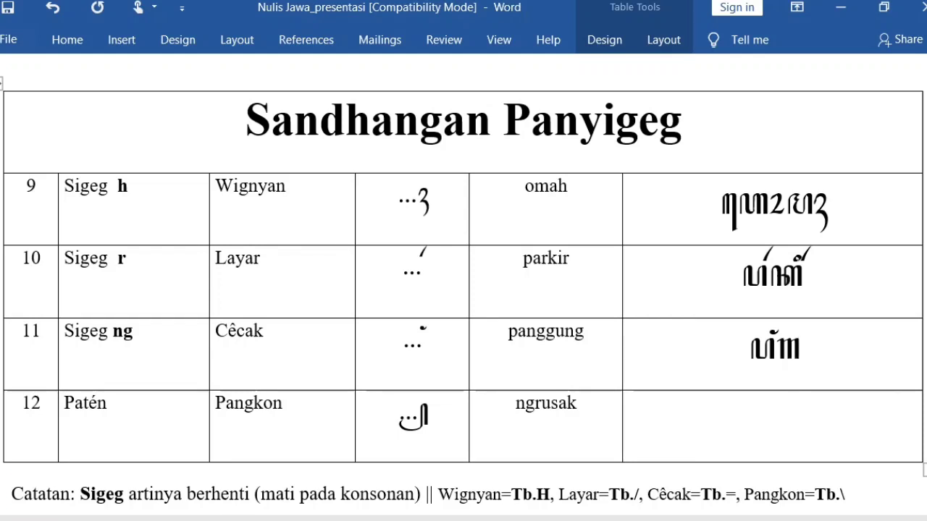
{"action": "type", "text": "u"}
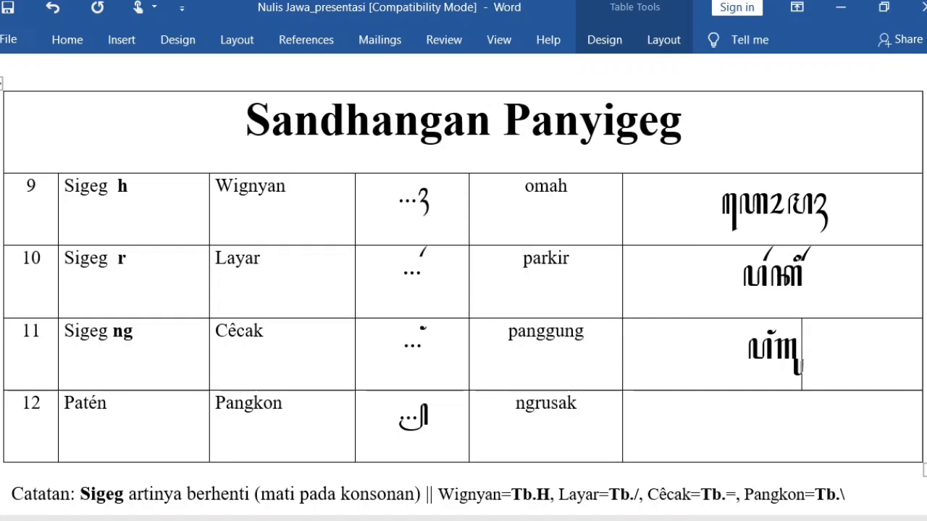
{"action": "type", "text": "="}
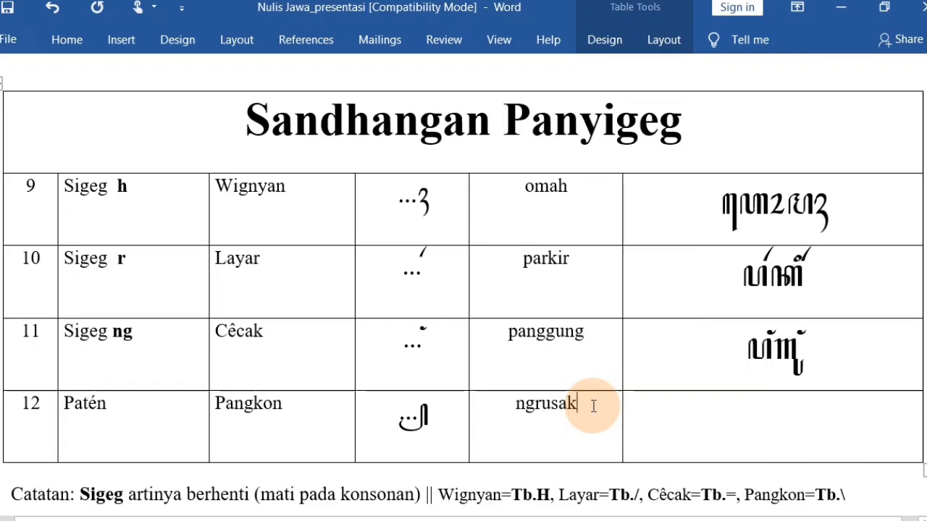
Spell ngrusak in row 12's last cell with Javanese-font keys z, ]u, s, k and the pangkon \.
{"action": "left_click", "coordinate": [763, 412]}
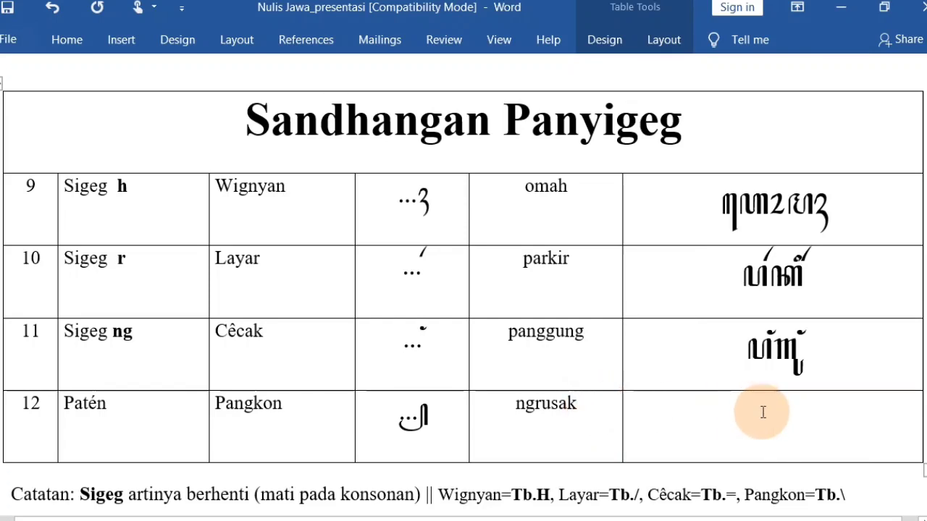
{"action": "type", "text": "z"}
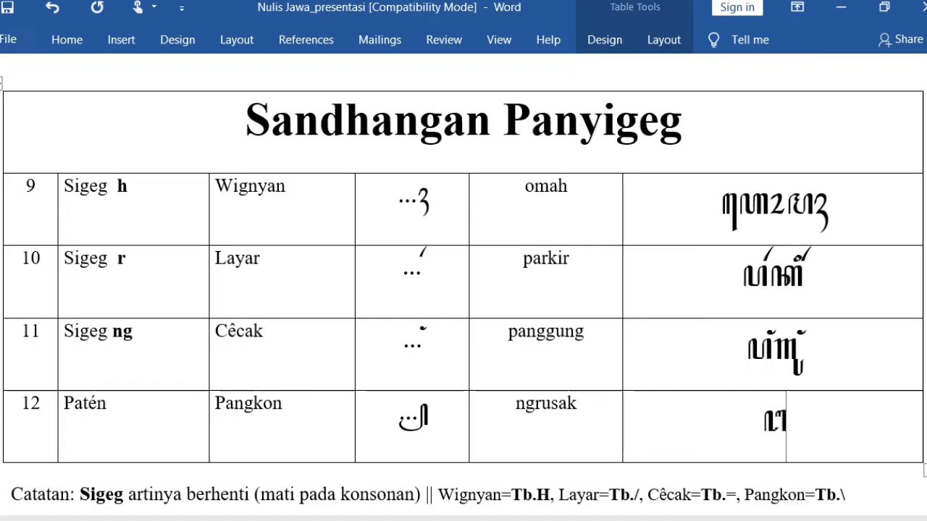
{"action": "type", "text": "]u"}
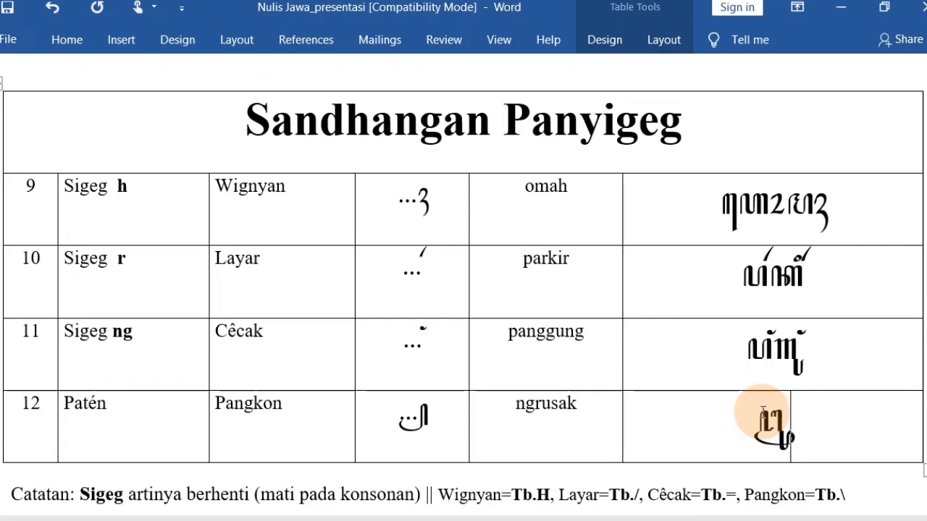
{"action": "type", "text": "s"}
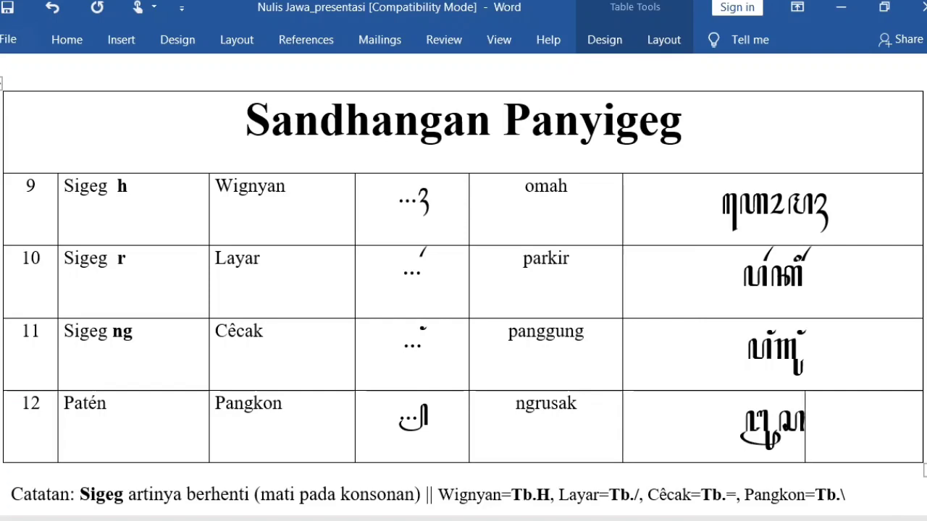
{"action": "type", "text": "k"}
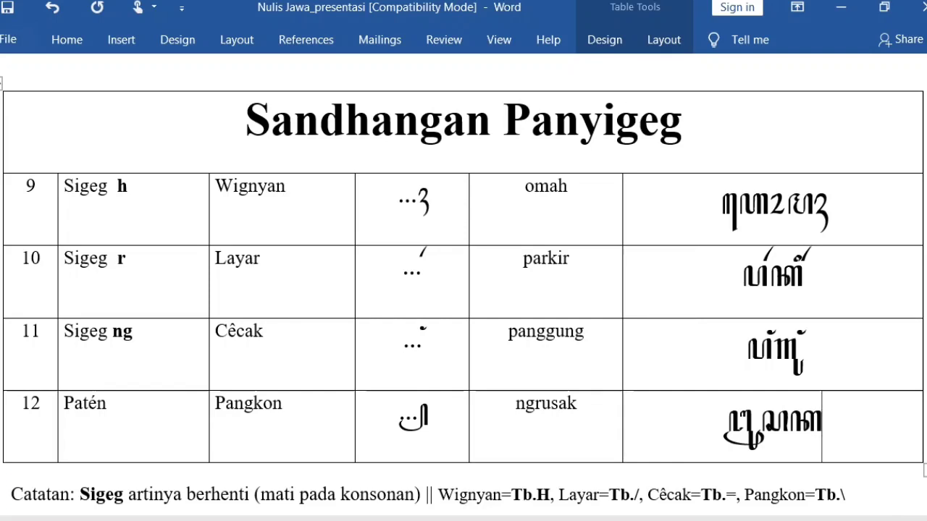
{"action": "type", "text": "\\"}
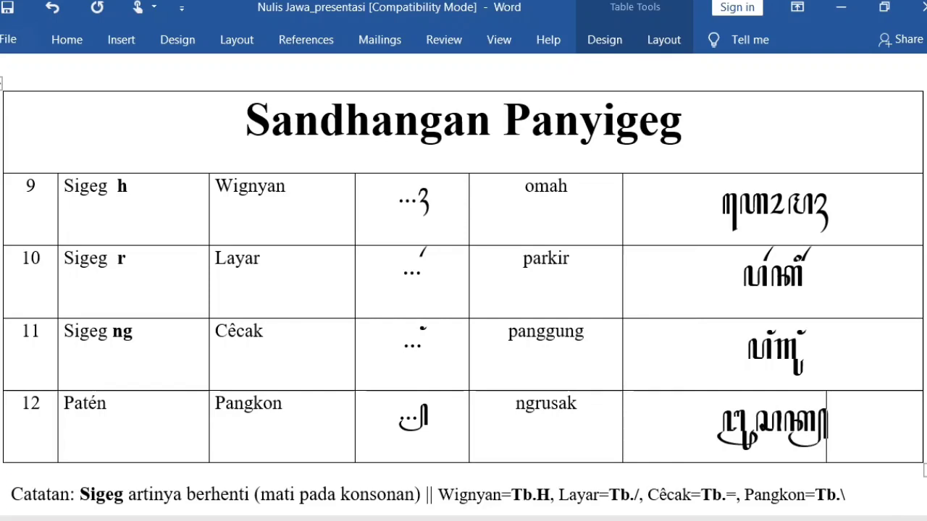